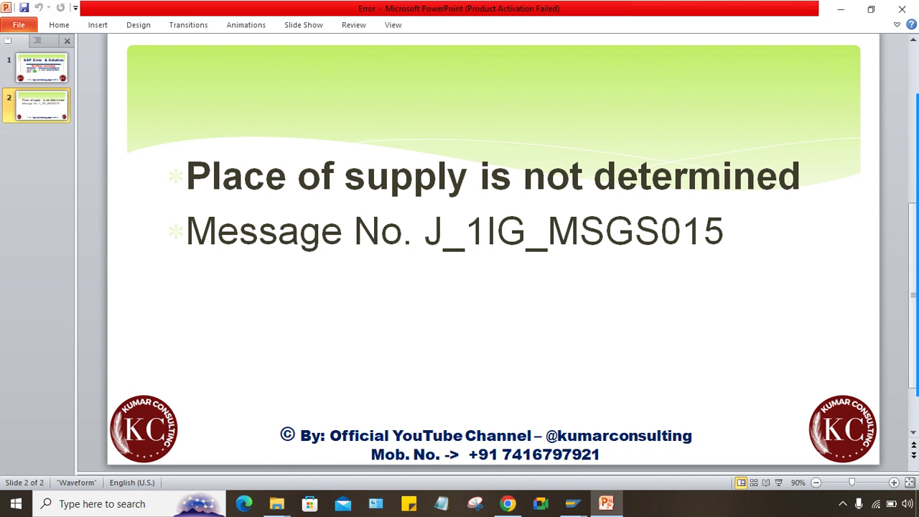
# Switch to the SAP Easy Access window and start transaction MIRO for entering an incoming invoice.
pyautogui.moveTo(572, 503)
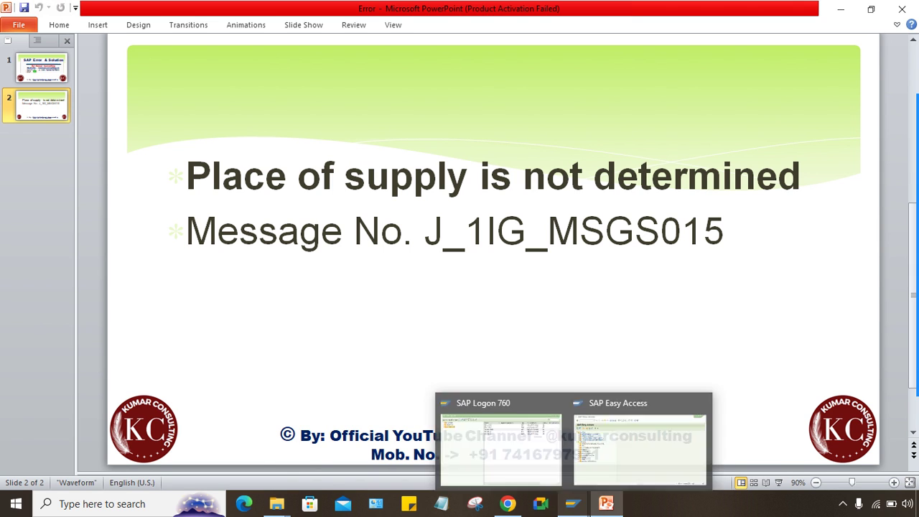
pyautogui.click(639, 431)
pyautogui.write('miro')
pyautogui.press('Return')
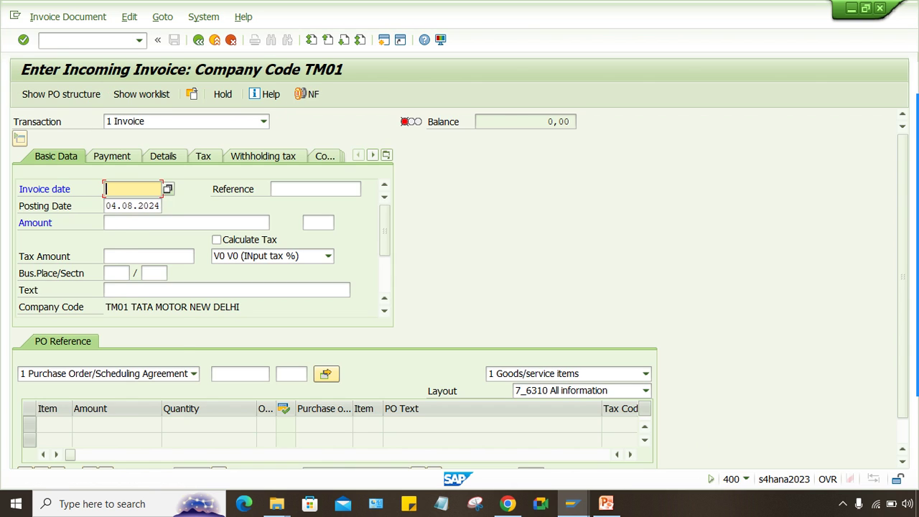
# Set the invoice date to 04.08.2024, the amount to 100 and the business place to TM01.
pyautogui.press('Down')
pyautogui.press('Return')
pyautogui.click(113, 222)
pyautogui.press('Down')
pyautogui.press('Return')
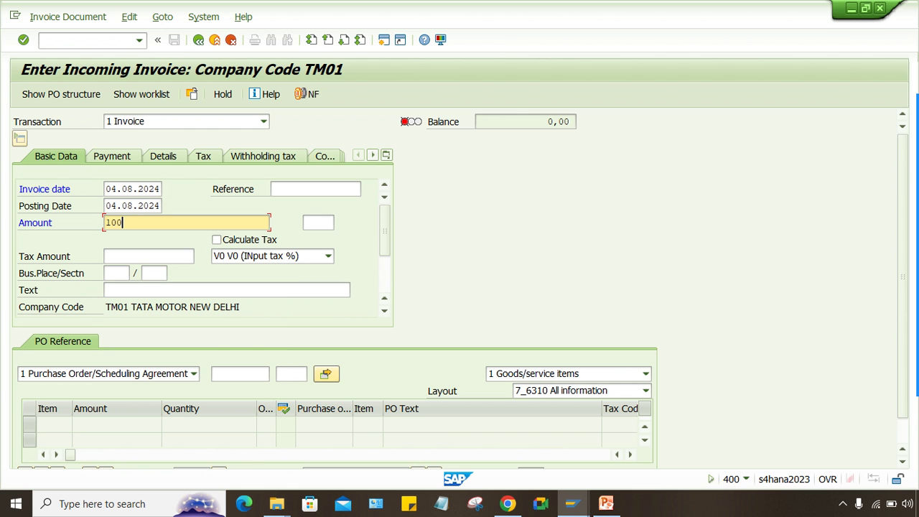
pyautogui.click(112, 273)
pyautogui.press('Down')
pyautogui.press('Return')
# Enter the purchase order number as the invoice reference and load its item.
pyautogui.click(221, 374)
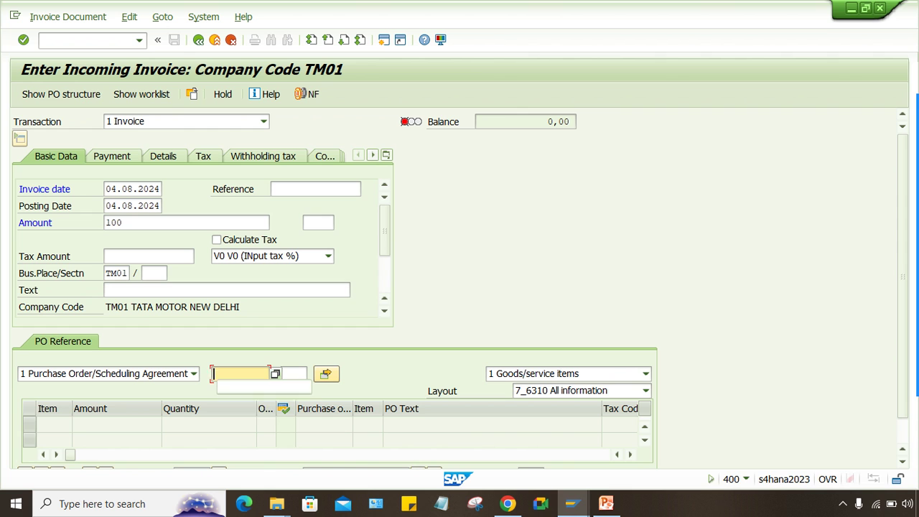
pyautogui.press('Down')
pyautogui.press('Return')
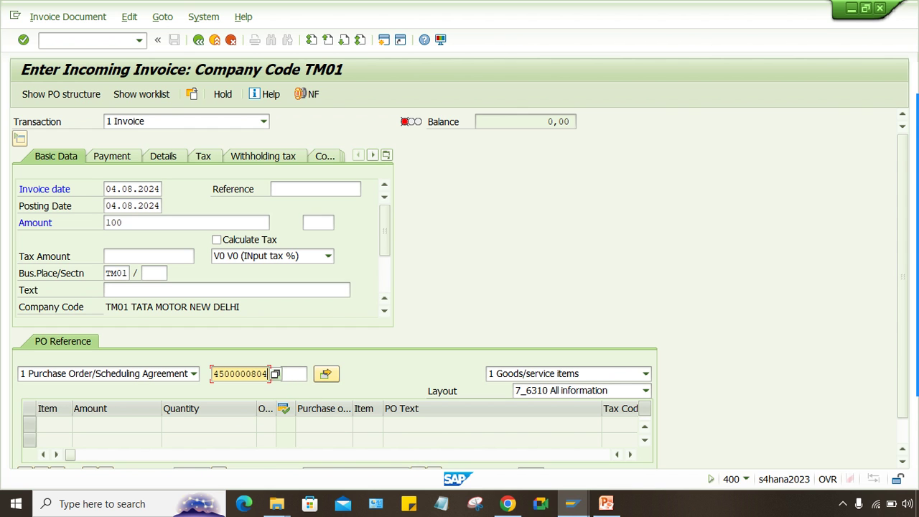
pyautogui.press('Return')
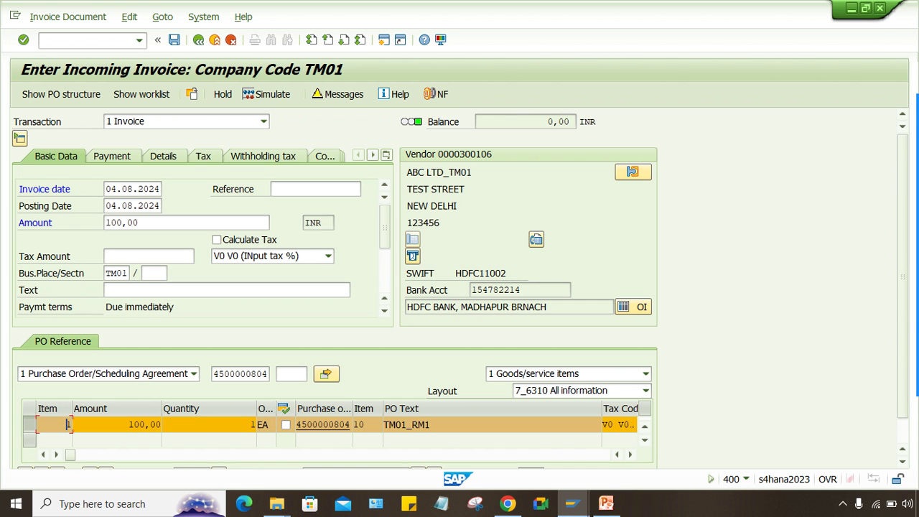
# Check the incoming invoice and review the errors and warnings in its verification log.
pyautogui.press('Return')
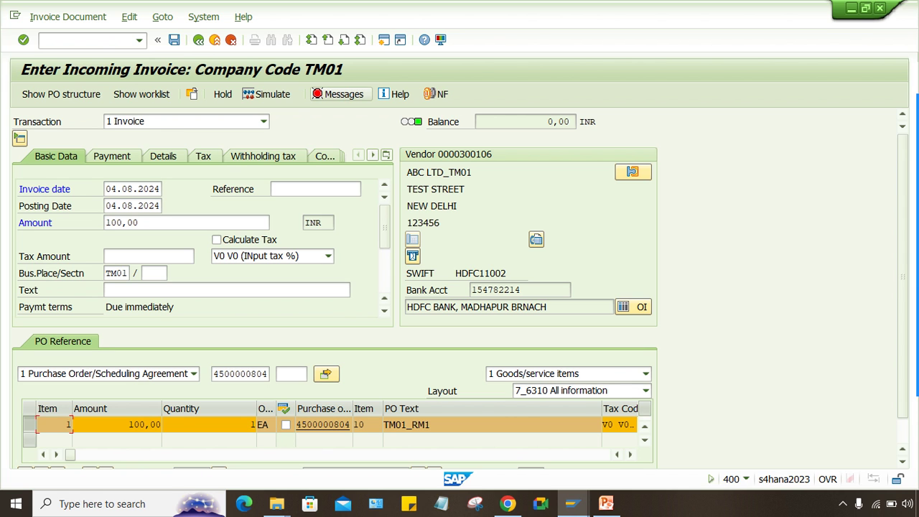
pyautogui.click(337, 95)
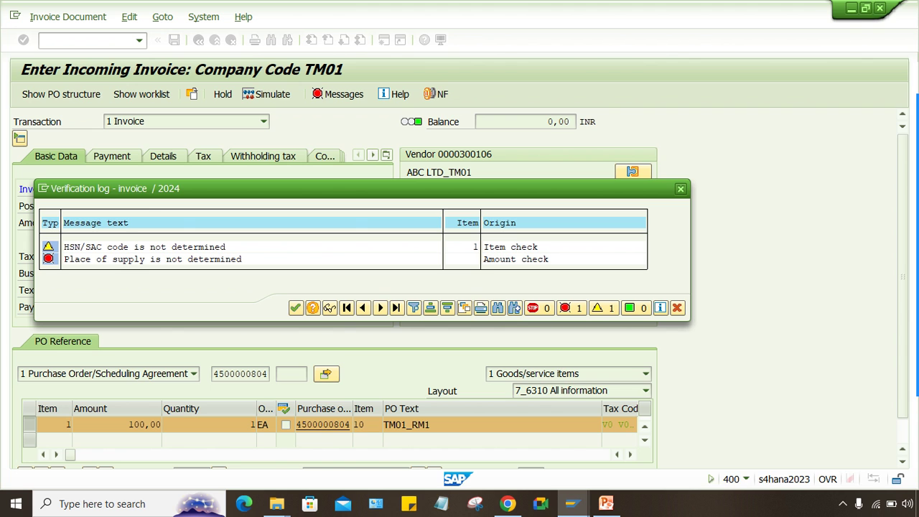
pyautogui.click(680, 188)
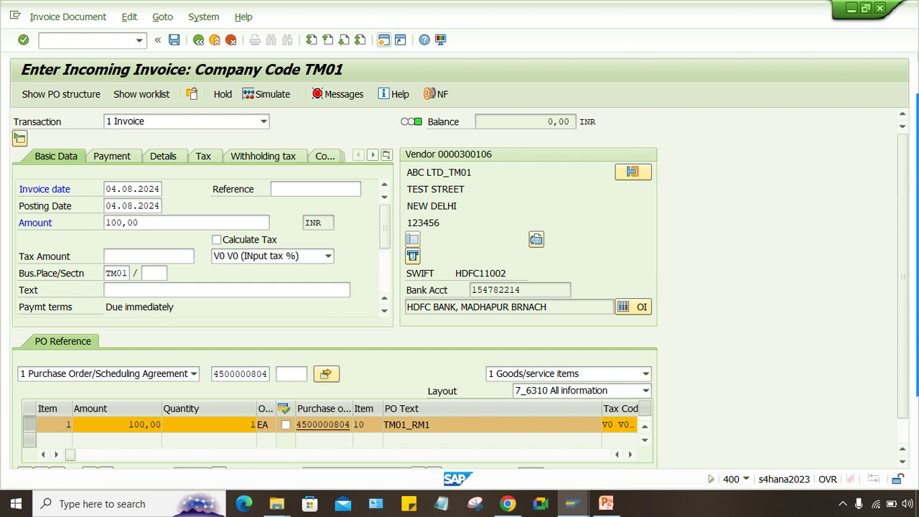
# Open a new session and run transaction OX10 to maintain plants.
pyautogui.click(384, 40)
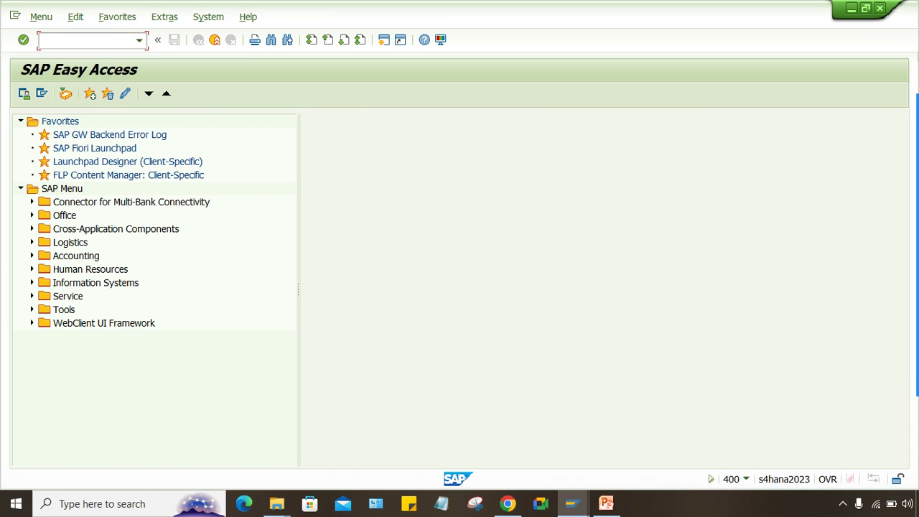
pyautogui.write('ox10')
pyautogui.press('Return')
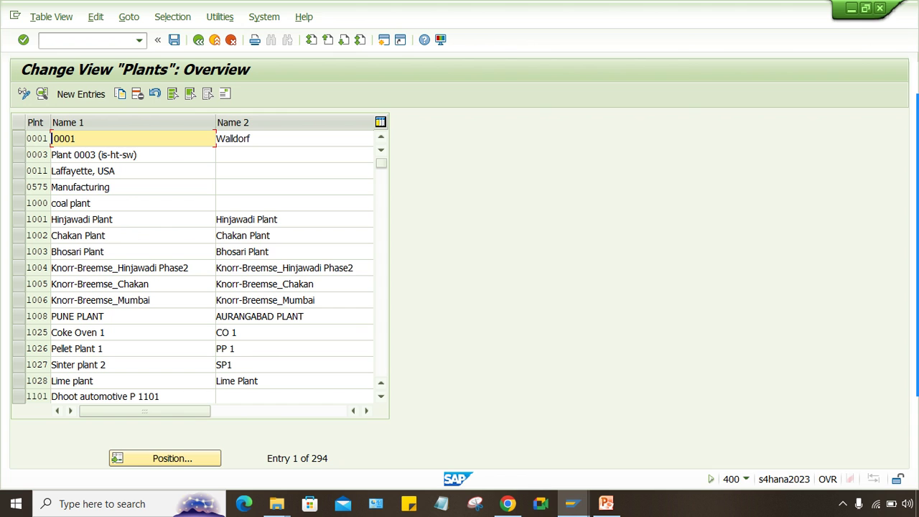
# Position the plants list to plant TM01 and open its details.
pyautogui.click(165, 458)
pyautogui.write('tm01')
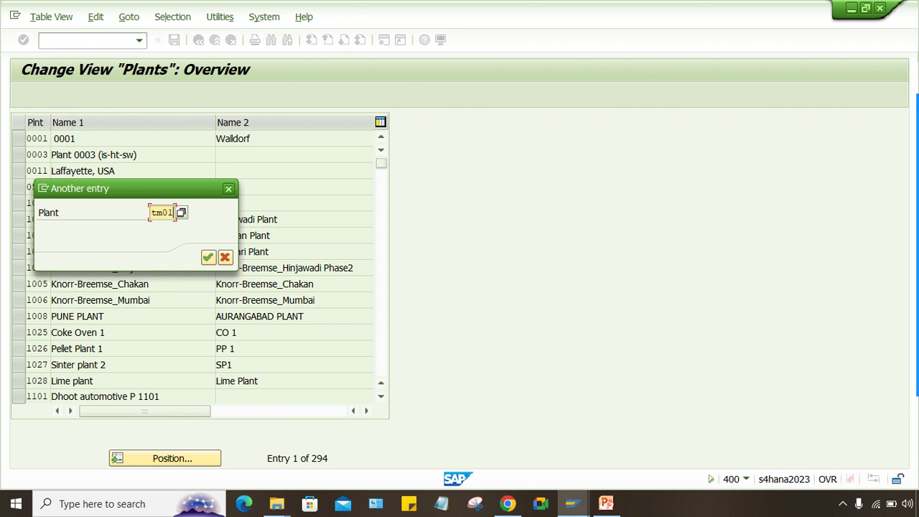
pyautogui.press('Return')
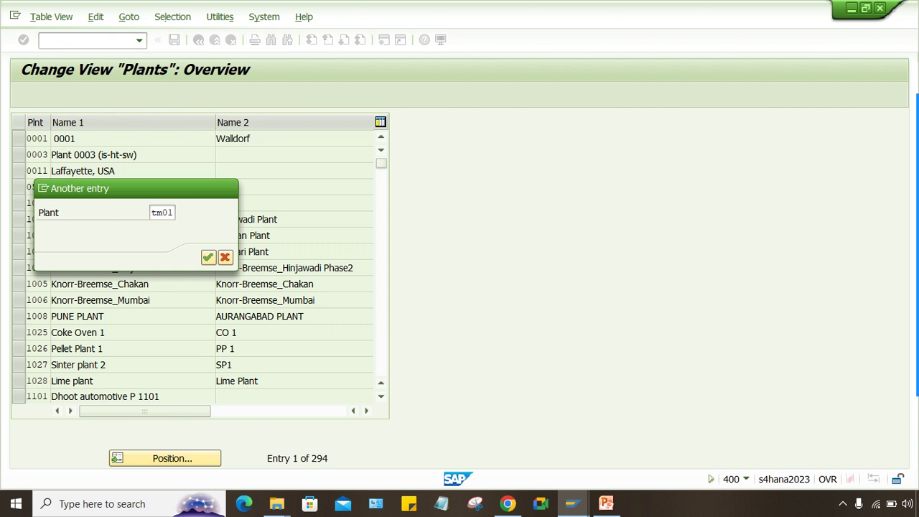
pyautogui.doubleClick(42, 139)
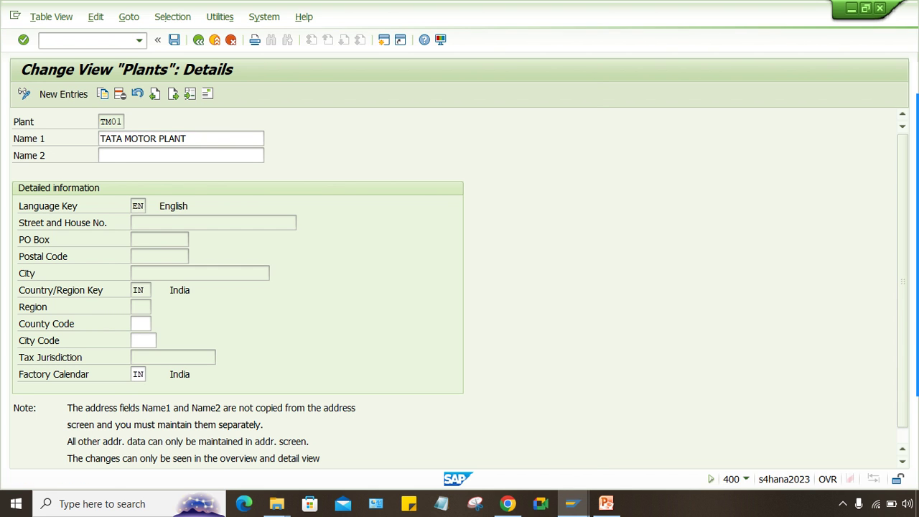
# Enter the street in the address of plant TM01.
pyautogui.click(323, 265)
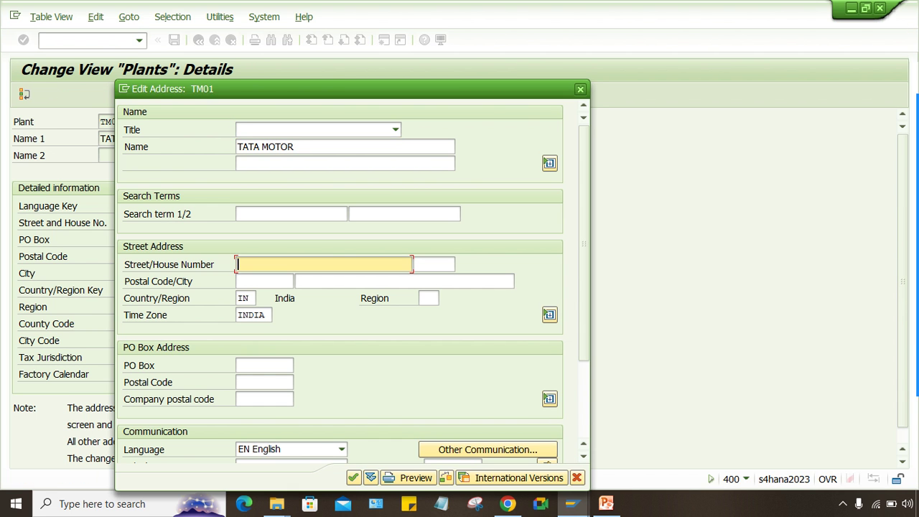
pyautogui.write('t')
pyautogui.press('BackSpace')
pyautogui.press('capslock')
pyautogui.write('TEST ')
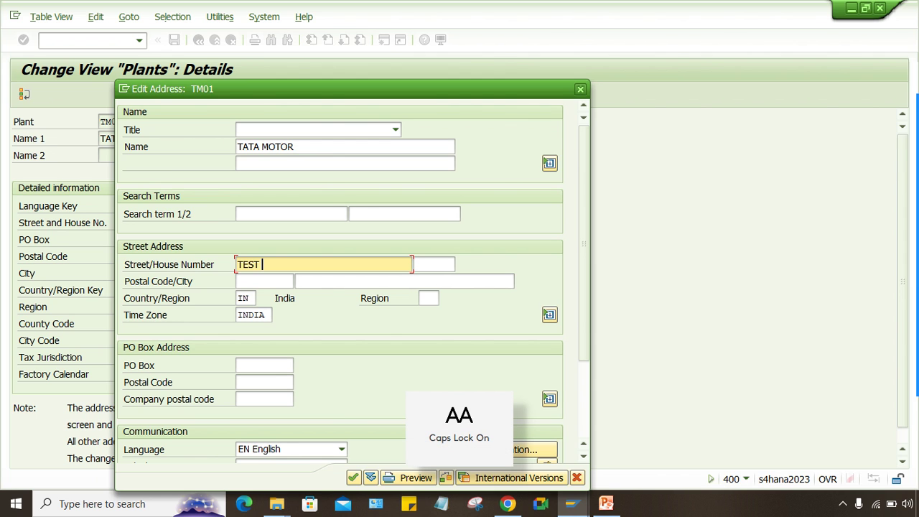
pyautogui.write('STREET')
pyautogui.press('Tab')
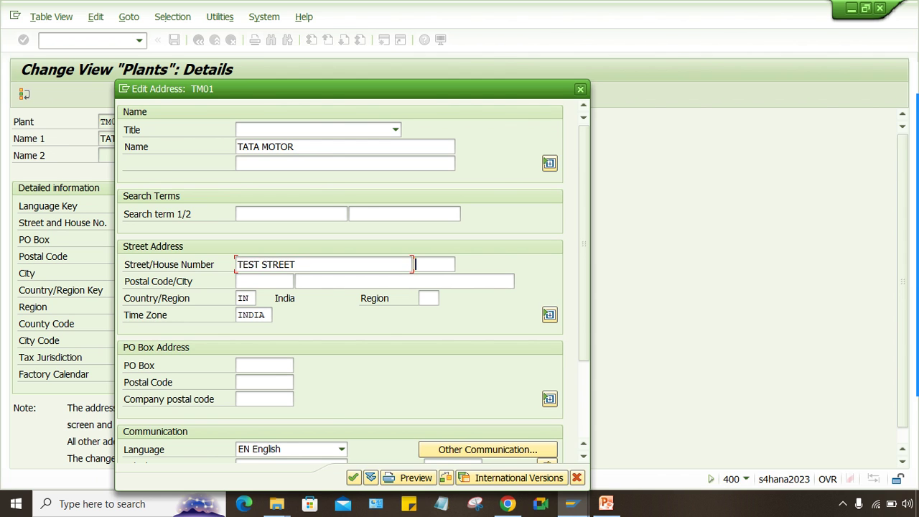
# Fill in the plant address's postal code and city, set its region to 30, and accept the address.
pyautogui.press('Tab')
pyautogui.press('space')
pyautogui.press('Down')
pyautogui.press('Return')
pyautogui.press('Tab')
pyautogui.press('space')
pyautogui.press('Down')
pyautogui.press('Return')
pyautogui.press('Tab')
pyautogui.press('Tab')
pyautogui.write('30')
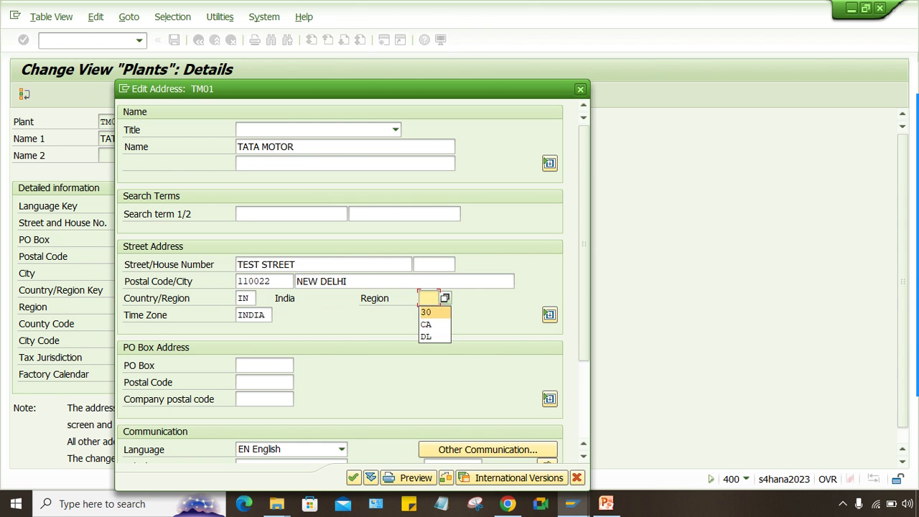
pyautogui.press('Return')
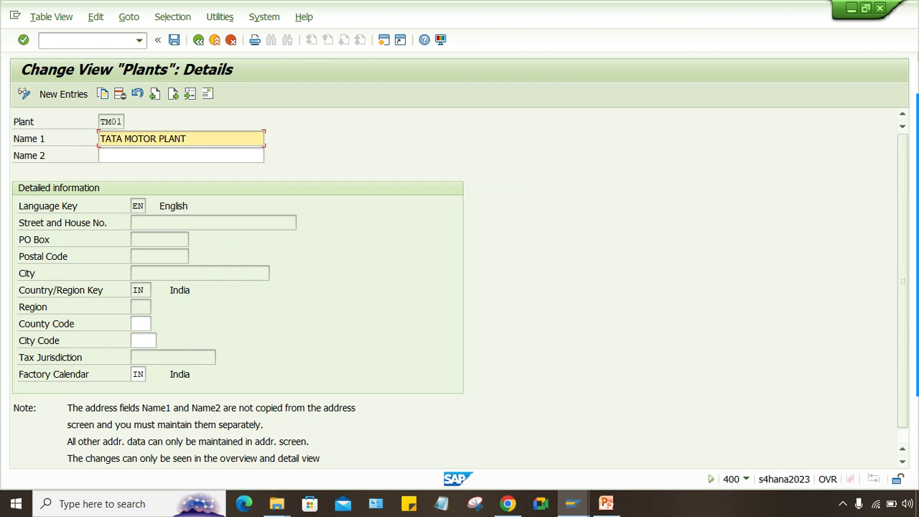
# Save the plant changes to customizing request A4HK900819.
pyautogui.click(174, 40)
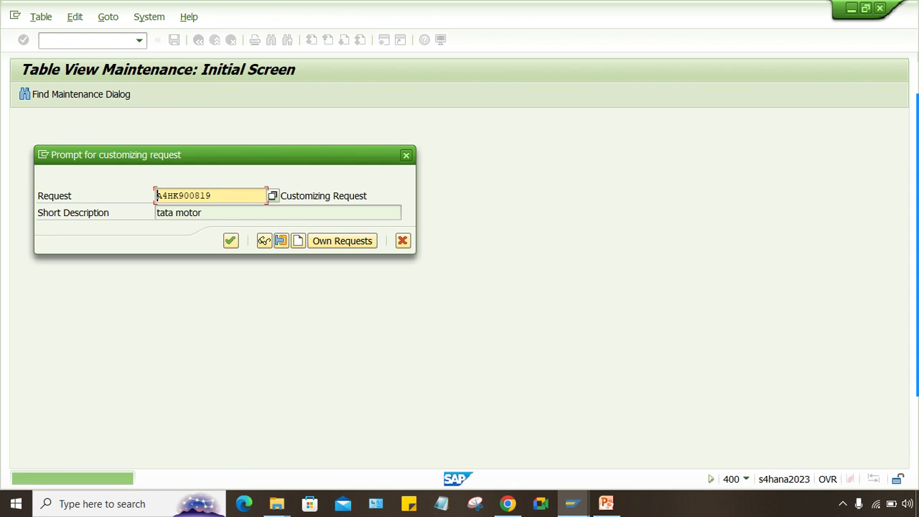
pyautogui.click(230, 240)
pyautogui.press('Return')
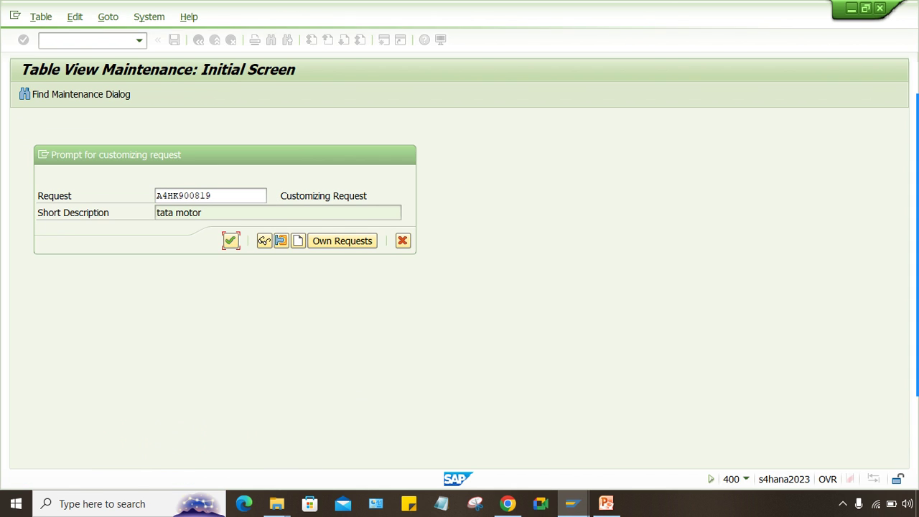
pyautogui.click(192, 273)
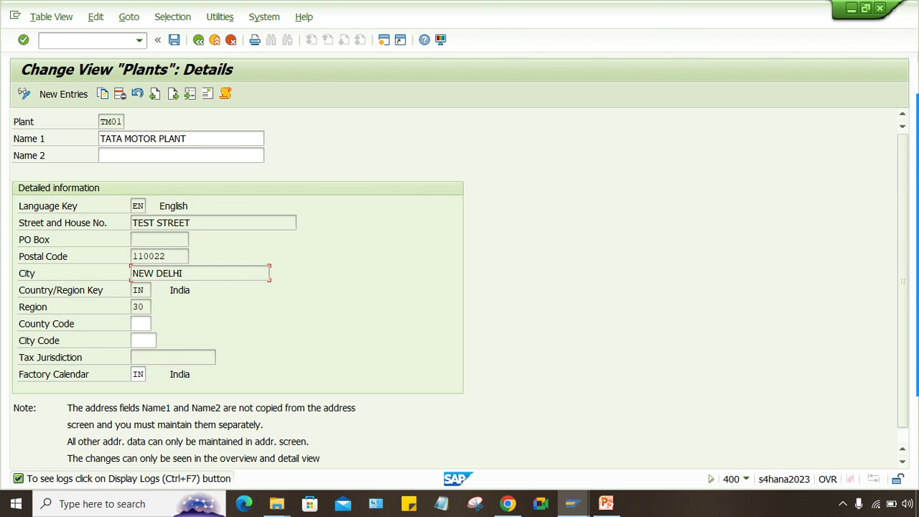
# Return to the incoming invoice session and restart transaction MIRO with a blank invoice.
pyautogui.moveTo(572, 503)
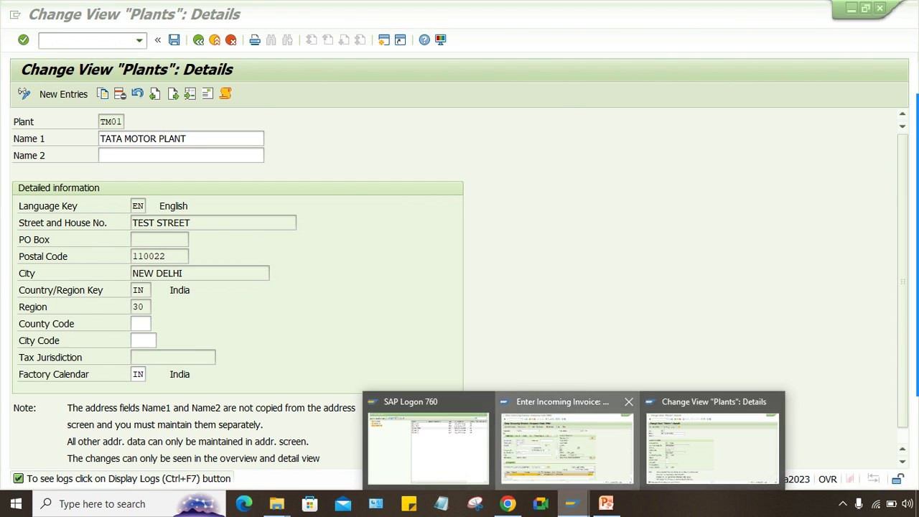
pyautogui.click(564, 441)
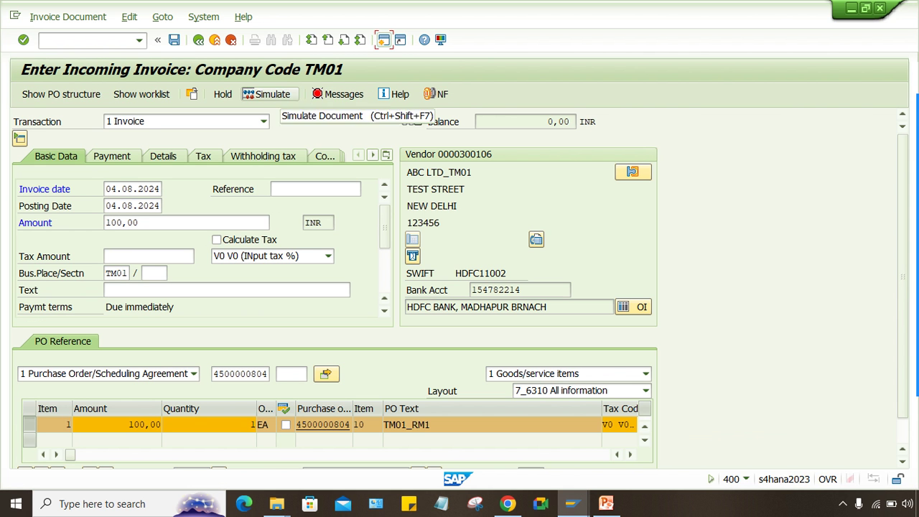
pyautogui.click(140, 40)
pyautogui.click(65, 68)
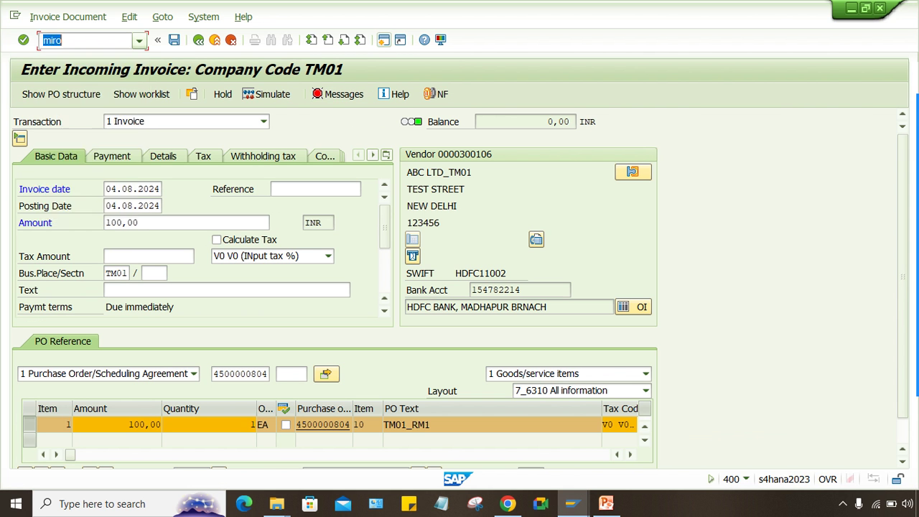
pyautogui.click(45, 41)
pyautogui.press('Return')
# Set the new invoice's date to 04.08.2024 and its amount to 100.
pyautogui.press('space')
pyautogui.press('Return')
pyautogui.click(186, 222)
pyautogui.press('space')
pyautogui.press('Return')
# Reference the same purchase order in the new invoice and load its item.
pyautogui.click(239, 374)
pyautogui.press('space')
pyautogui.press('Return')
pyautogui.press('Return')
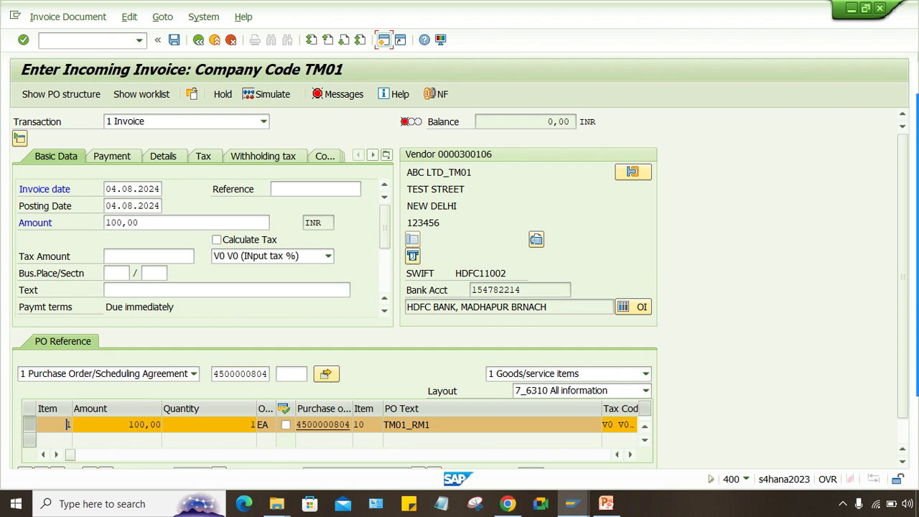
# Set the invoice's business place to TM01 and recheck its verification log.
pyautogui.click(115, 273)
pyautogui.write('TM01')
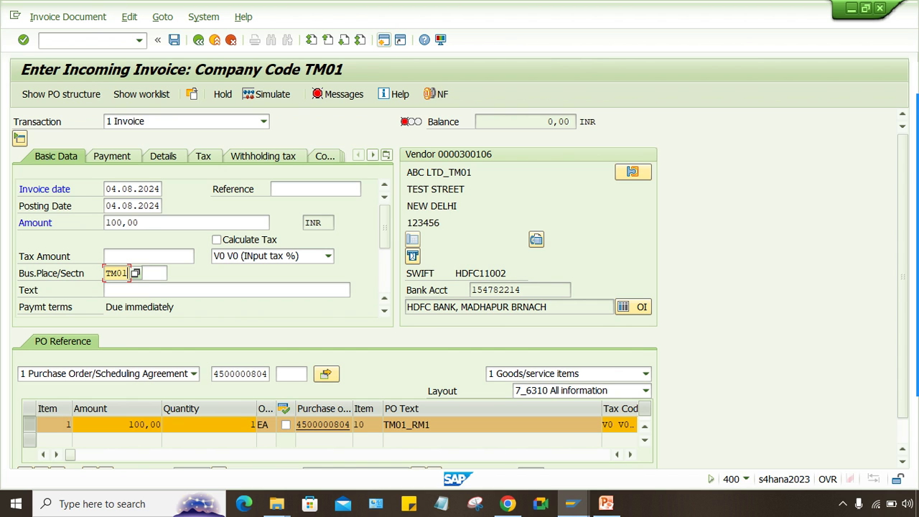
pyautogui.press('Return')
pyautogui.click(339, 94)
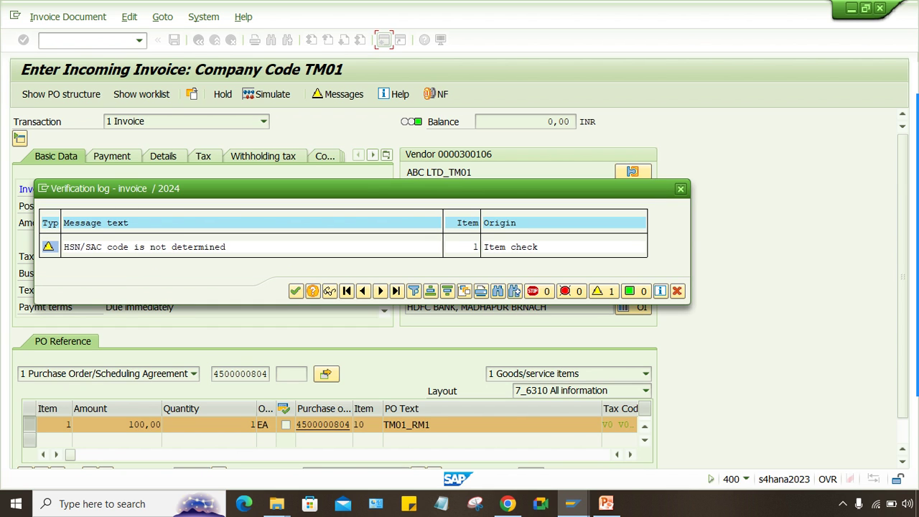
pyautogui.click(295, 290)
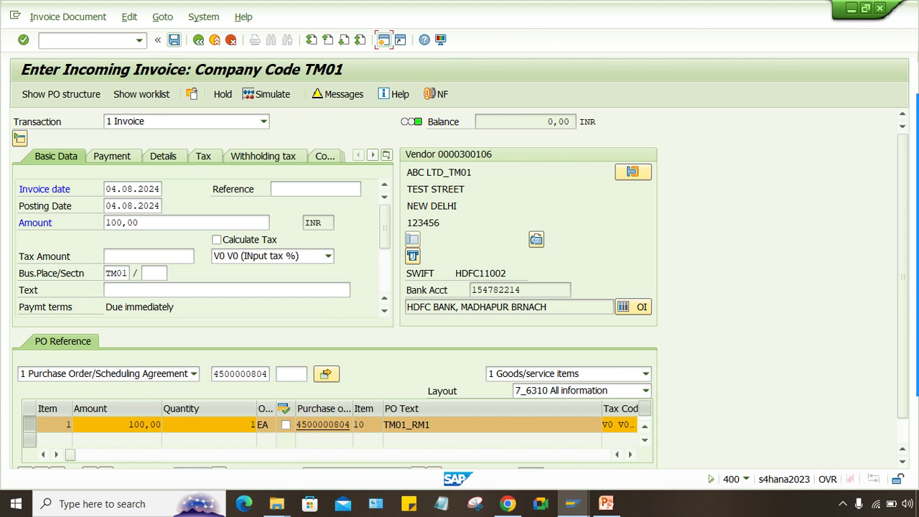
# Try to post the invoice and review the posting messages in its verification log.
pyautogui.press('Return')
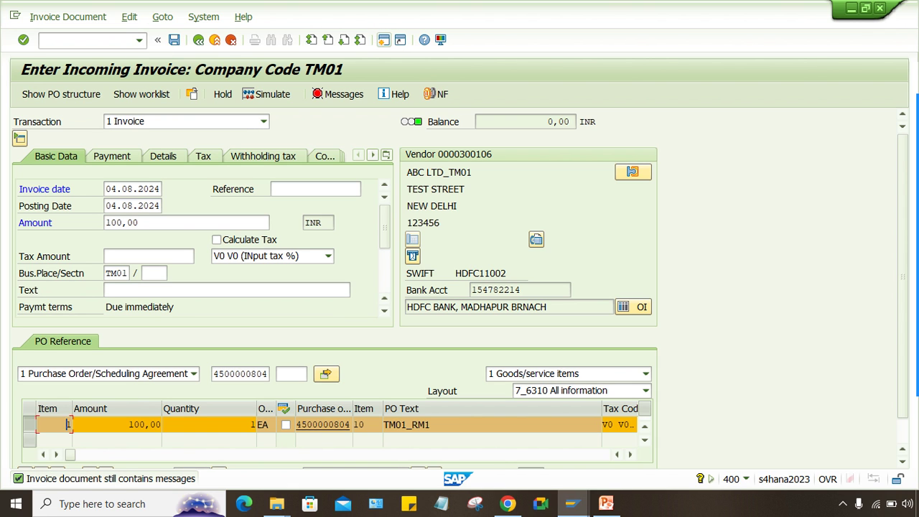
pyautogui.click(338, 94)
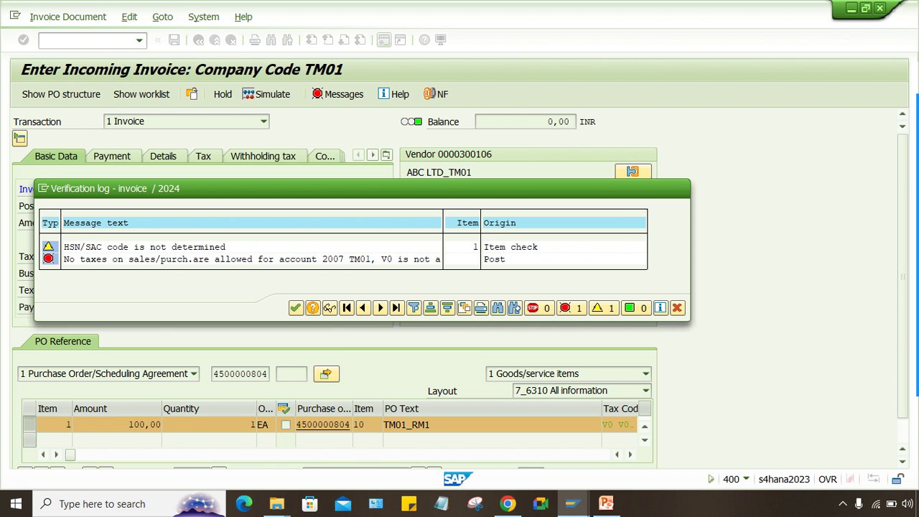
pyautogui.click(680, 189)
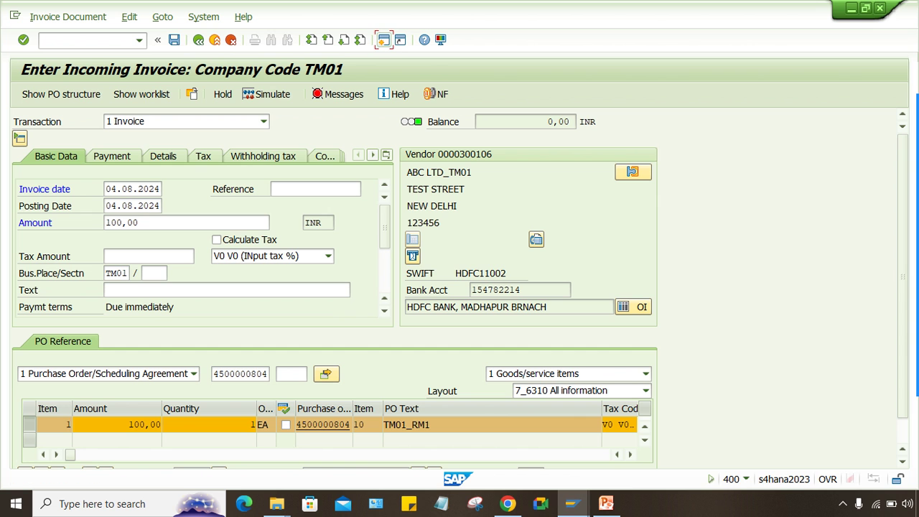
# Open the country-to-tax-calculation-procedure assignment (OBBG) in a new session and locate the entry for India (IN).
pyautogui.click(384, 39)
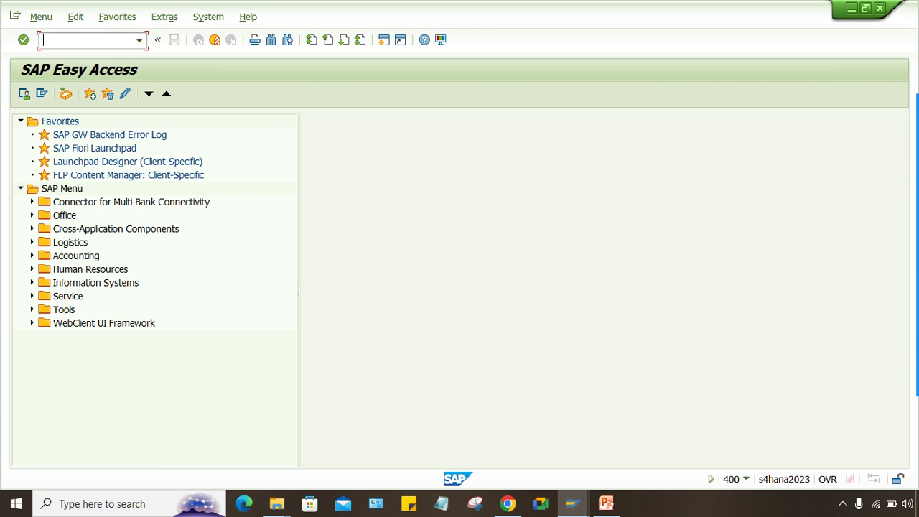
pyautogui.write('OB')
pyautogui.write('YZ')
pyautogui.press('Return')
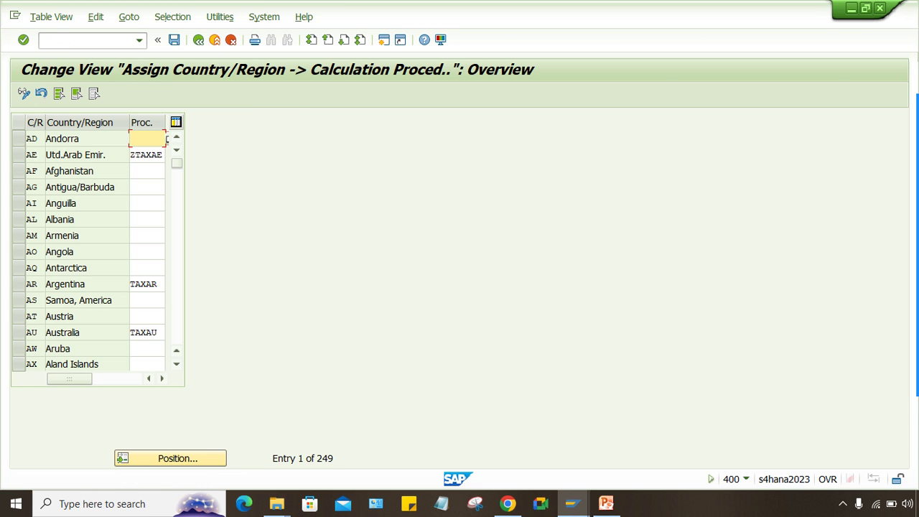
pyautogui.click(171, 458)
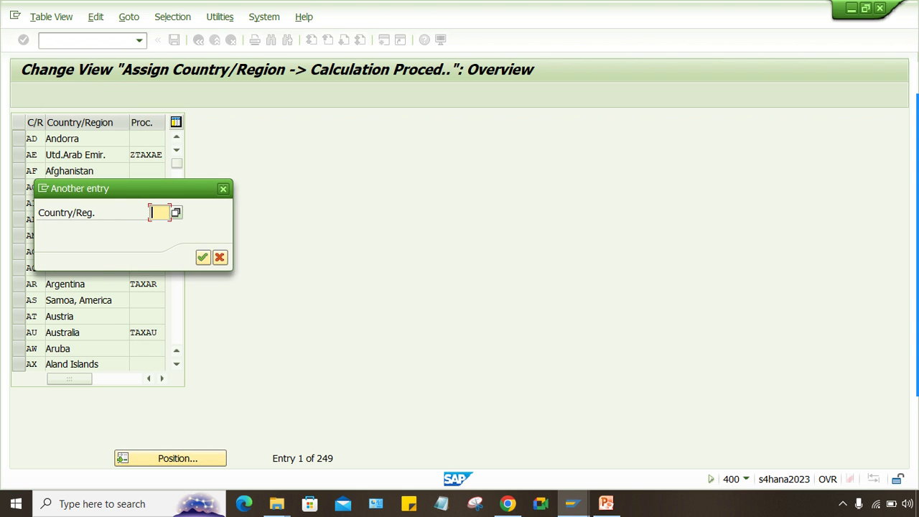
pyautogui.write('IN')
pyautogui.press('Return')
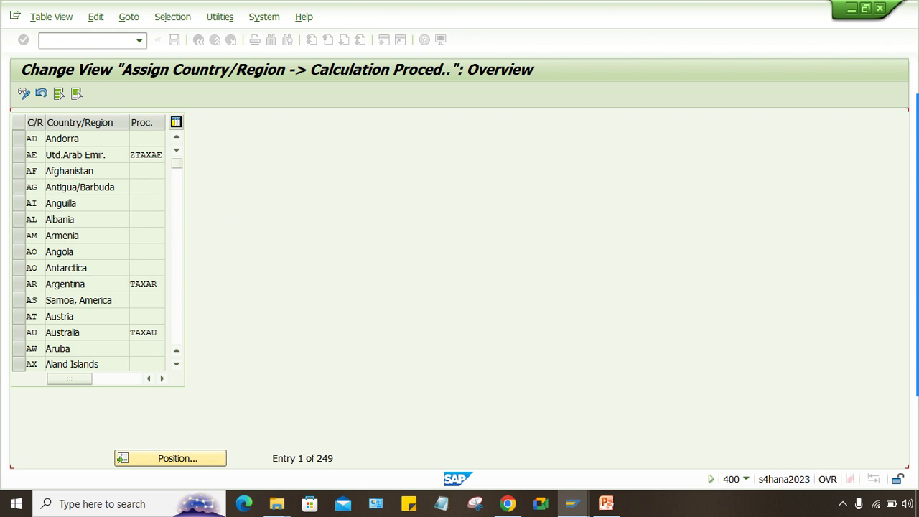
# Assign calculation procedure TM01 to India and save the change under the proposed customizing request.
pyautogui.click(132, 139)
pyautogui.moveTo(131, 139); pyautogui.dragTo(164, 138)
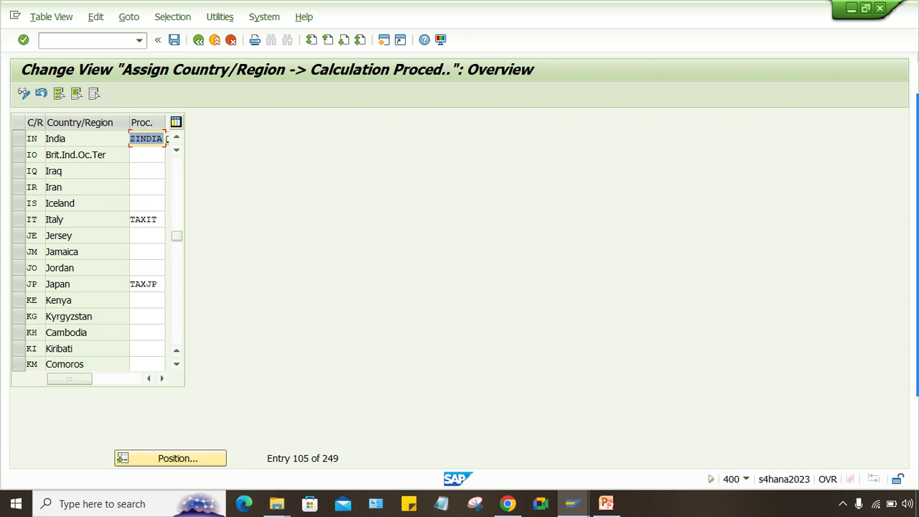
pyautogui.write('TM01')
pyautogui.hotkey('ctrl', 's')
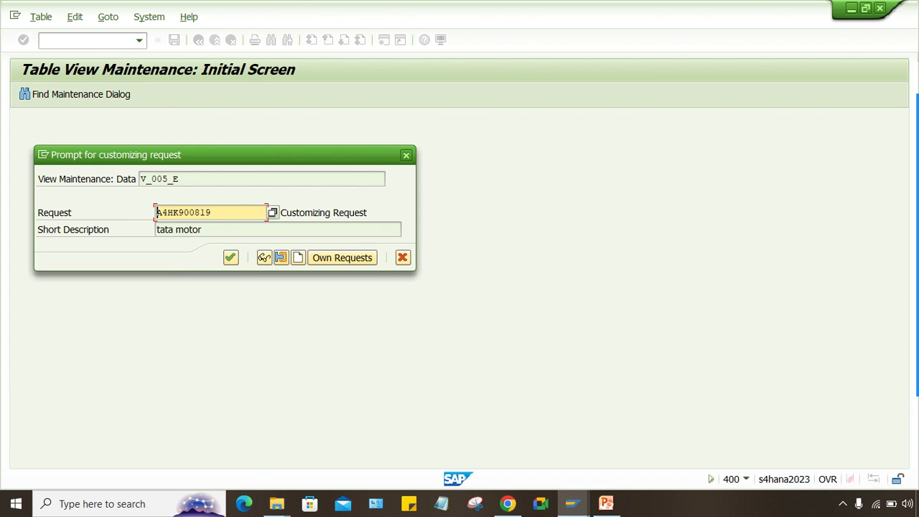
pyautogui.press('Return')
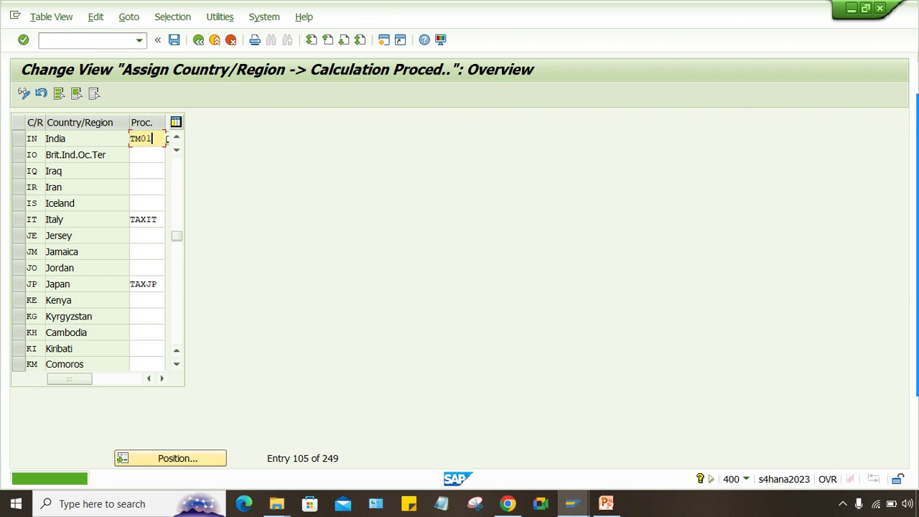
# Return to the incoming invoice session and restart invoice entry with /Nmiro.
pyautogui.click(572, 503)
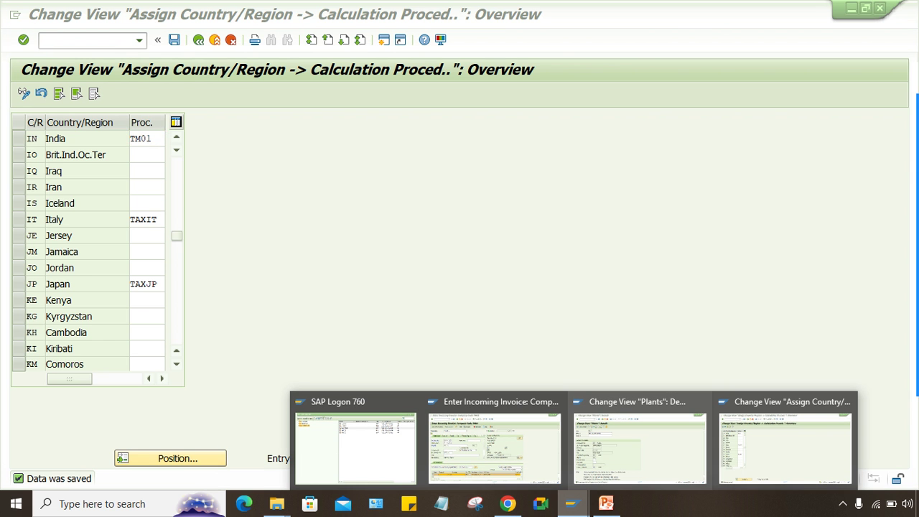
pyautogui.click(495, 441)
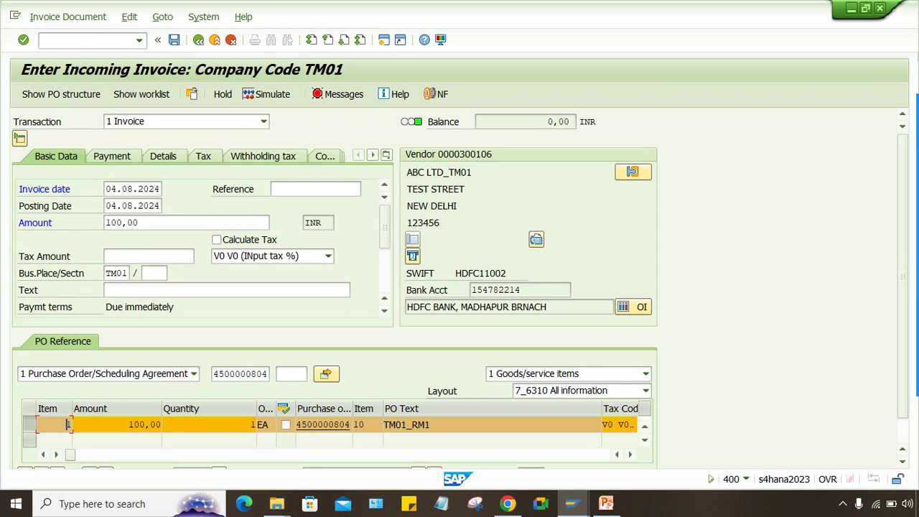
pyautogui.press('Return')
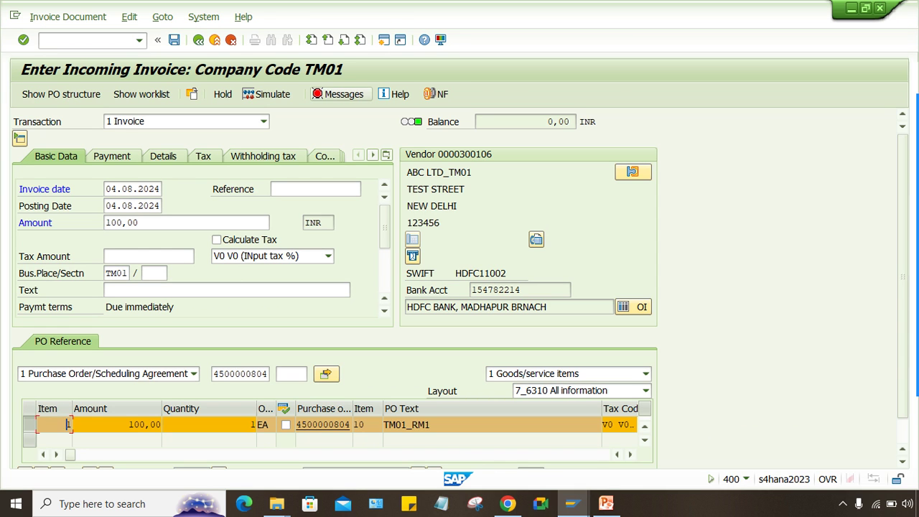
pyautogui.click(140, 40)
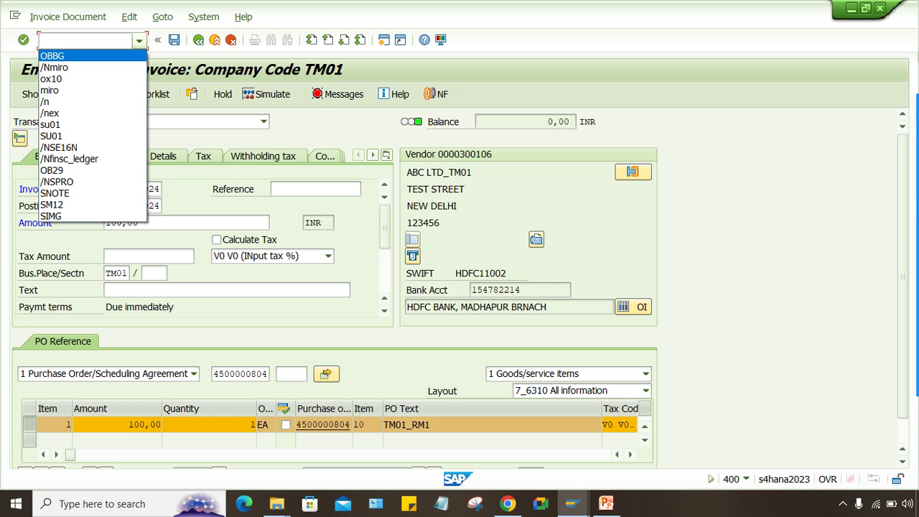
pyautogui.click(55, 68)
pyautogui.press('Return')
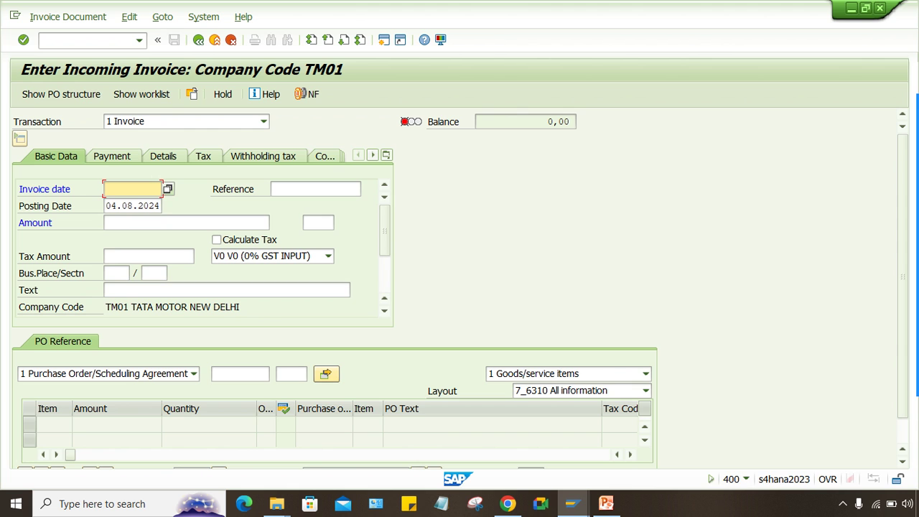
# Set the new invoice's date to 04.08.2024 and its amount to 100.
pyautogui.press('Down')
pyautogui.press('Return')
pyautogui.click(111, 222)
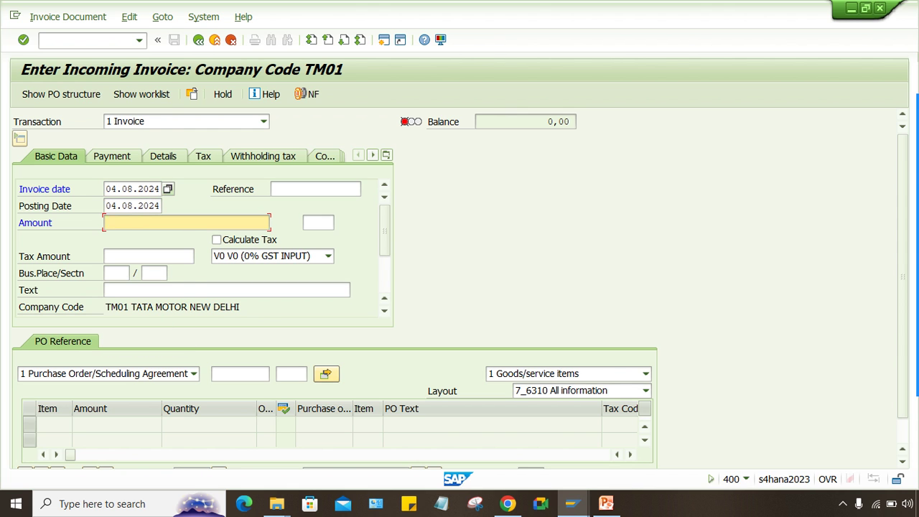
pyautogui.press('Down')
pyautogui.press('Return')
# Enter 100 as the invoice's tax amount.
pyautogui.click(143, 256)
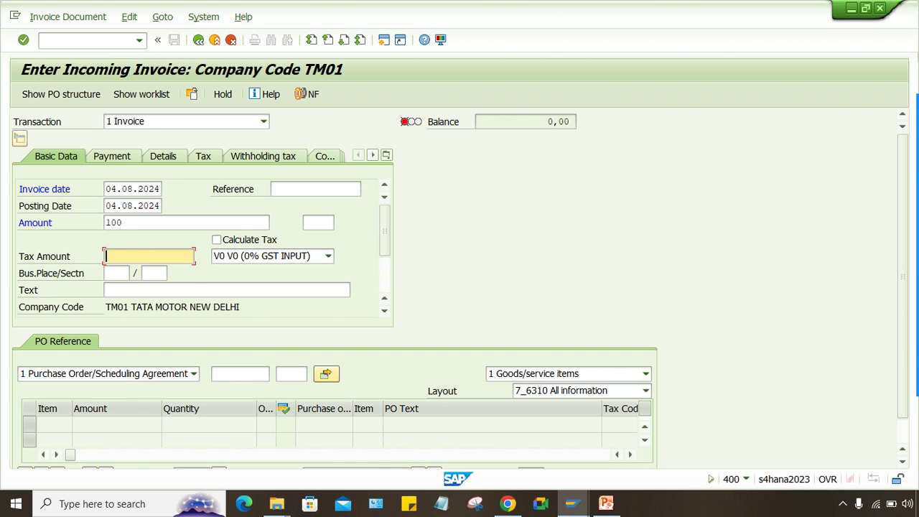
pyautogui.press('BackSpace')
pyautogui.press('Down')
pyautogui.press('Return')
# Reference the same purchase order, set the business place to TM01 and load the order item into the invoice.
pyautogui.click(230, 373)
pyautogui.press('BackSpace')
pyautogui.press('Down')
pyautogui.press('Return')
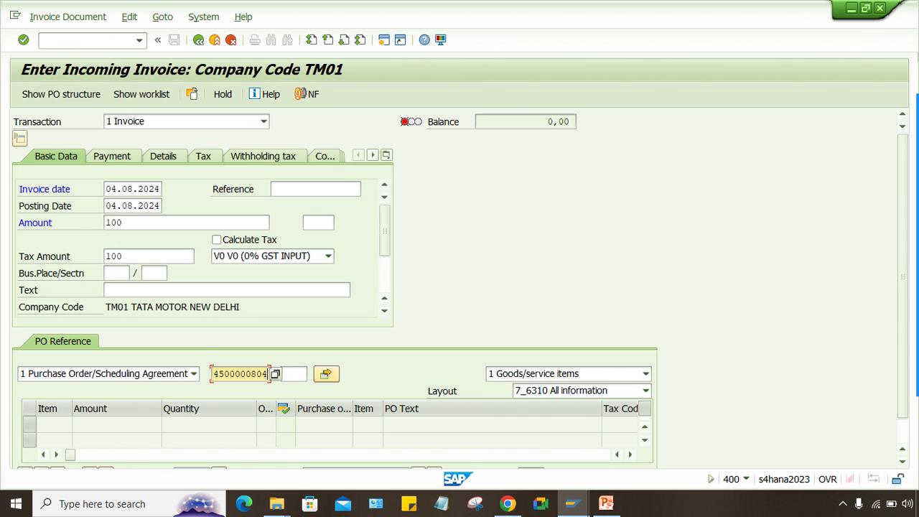
pyautogui.click(116, 273)
pyautogui.press('BackSpace')
pyautogui.press('Down')
pyautogui.press('Return')
pyautogui.press('Return')
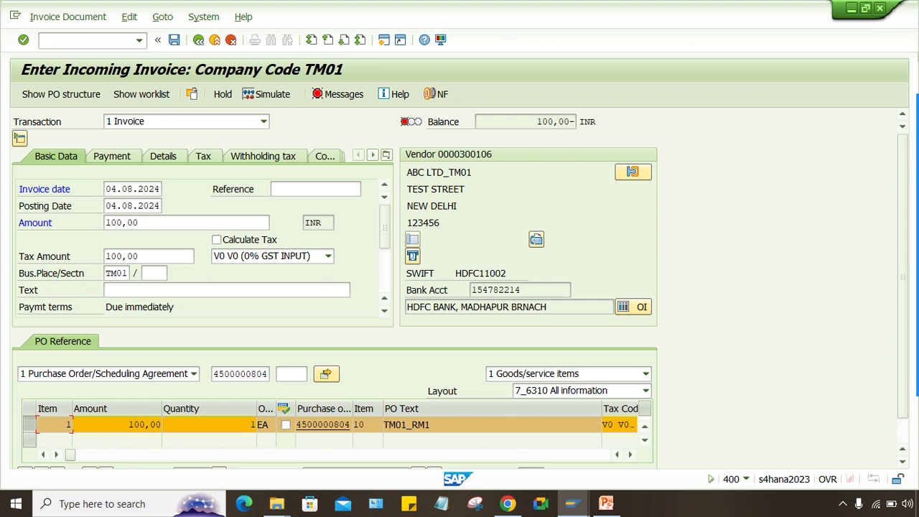
# Clear the invoice's tax amount and have the balance recalculated.
pyautogui.click(122, 223)
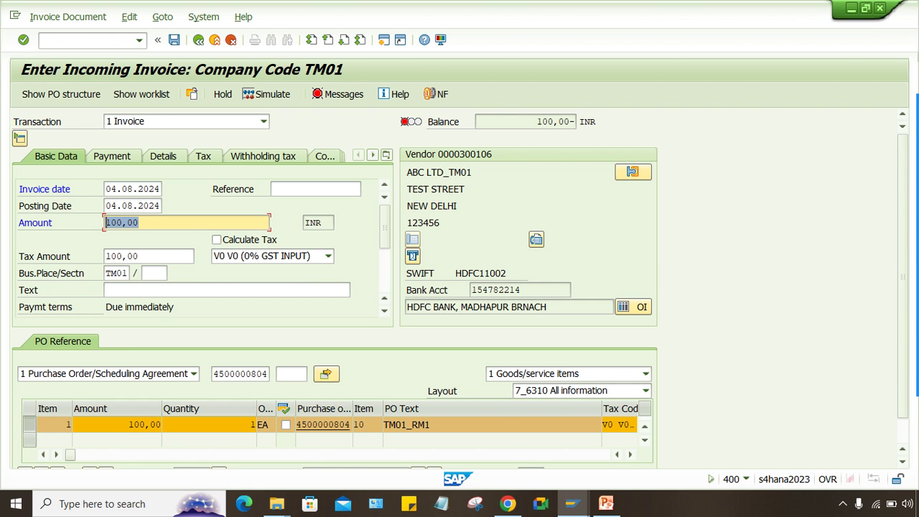
pyautogui.press('Tab')
pyautogui.press('Tab')
pyautogui.press('BackSpace')
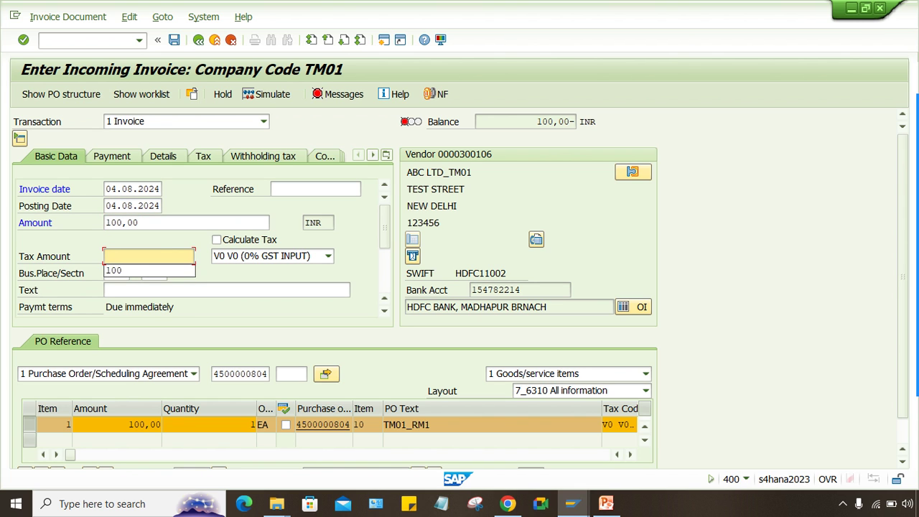
pyautogui.click(139, 222)
pyautogui.press('Return')
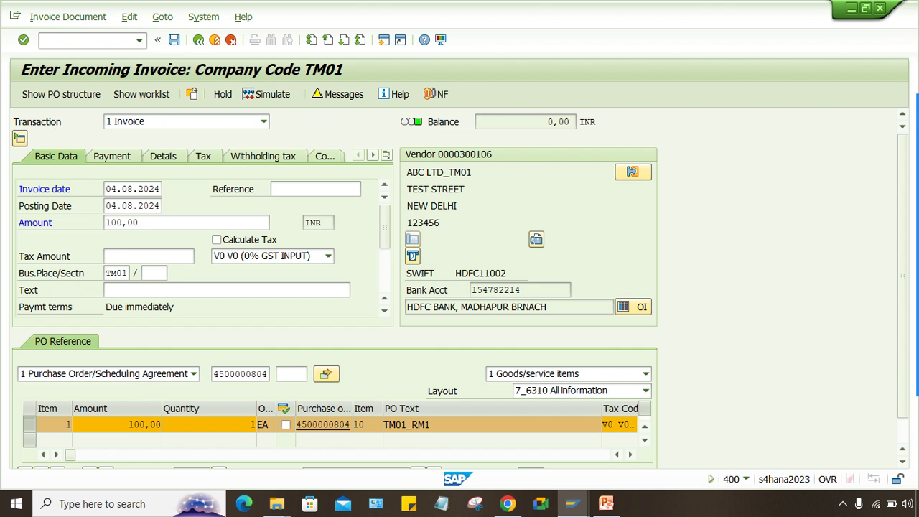
# Simulate the invoice, try to post it and review the posting messages in its verification log.
pyautogui.click(267, 94)
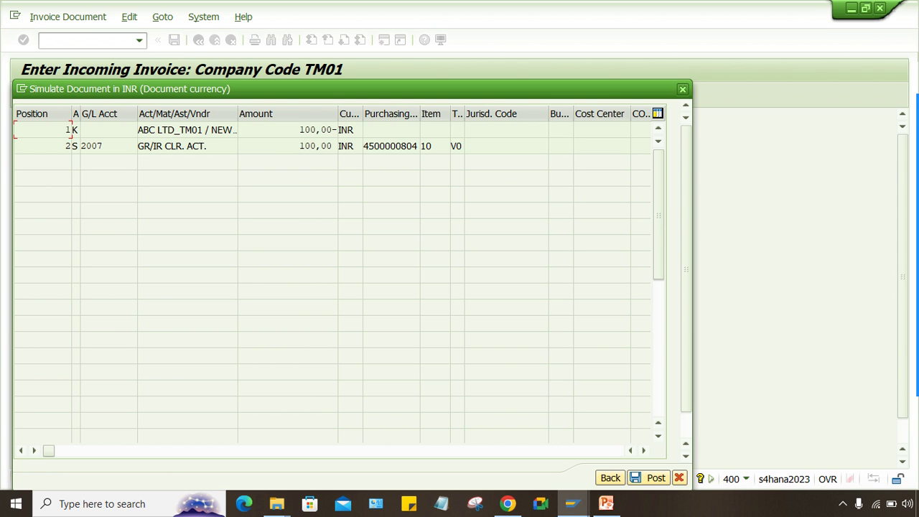
pyautogui.click(649, 478)
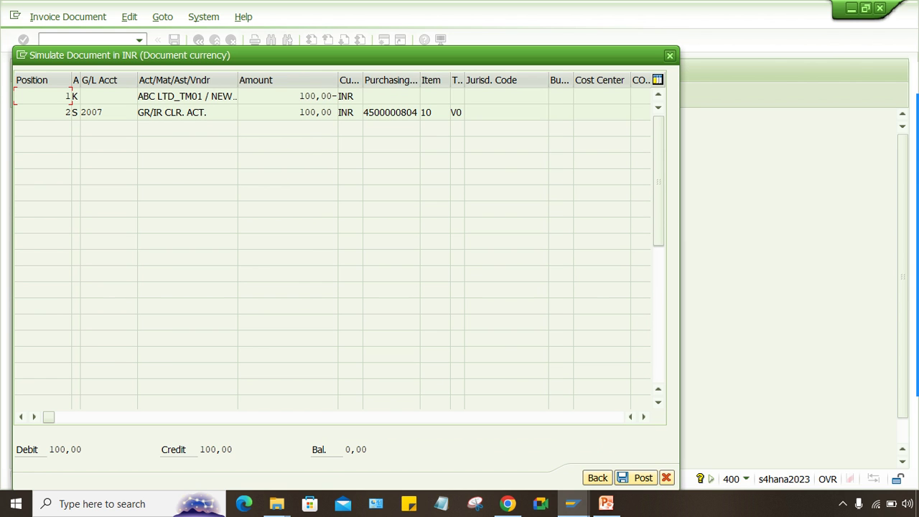
pyautogui.click(598, 478)
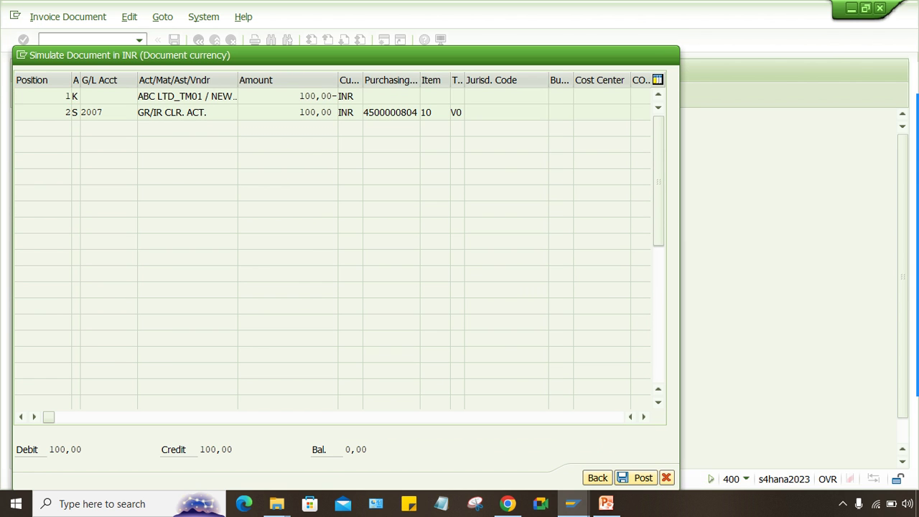
pyautogui.click(339, 95)
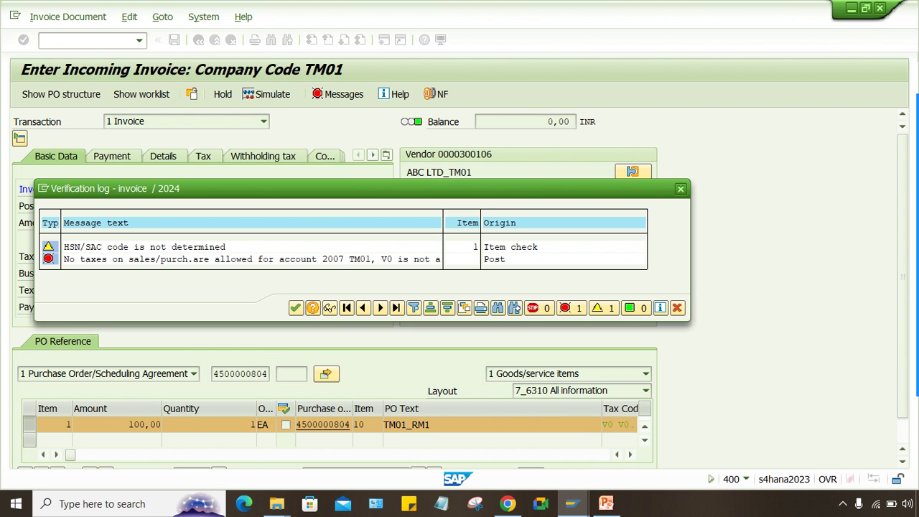
pyautogui.click(680, 188)
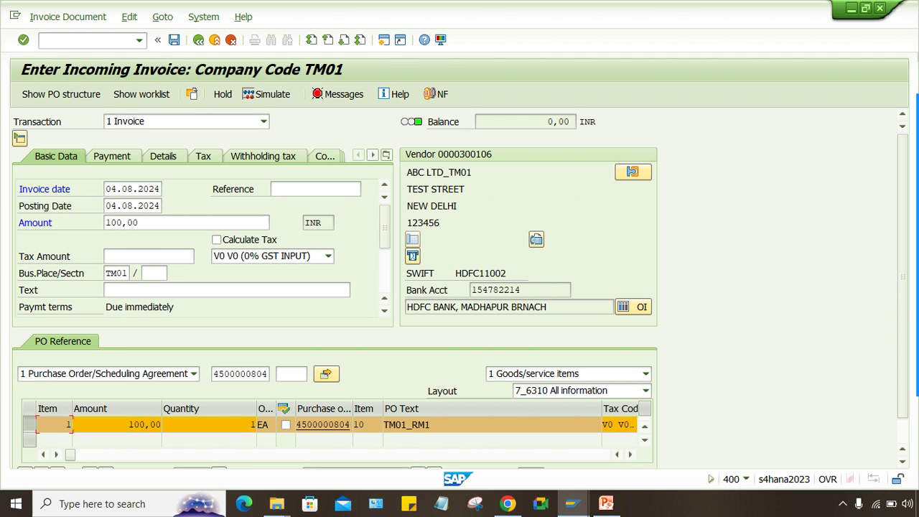
# Open central G/L account maintenance in the plant session and show the control data of liability account GR/IR CLR. ACT.
pyautogui.click(571, 503)
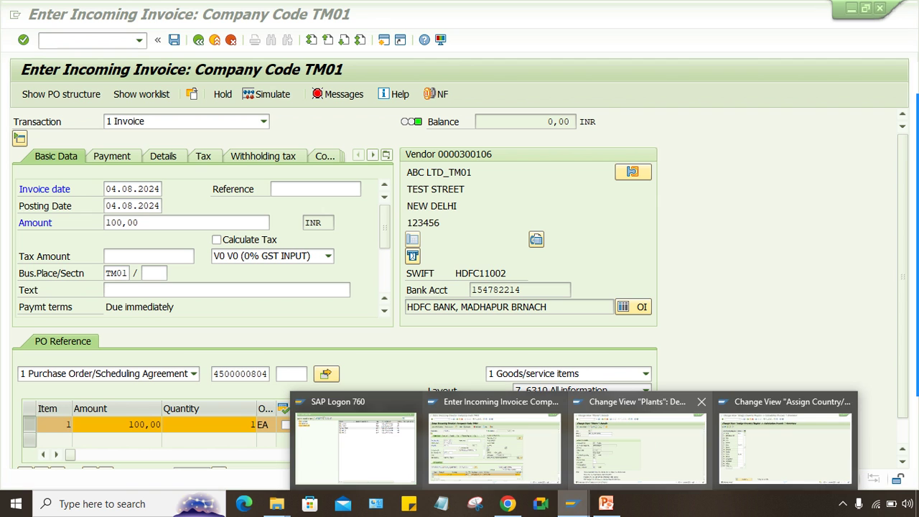
pyautogui.click(640, 441)
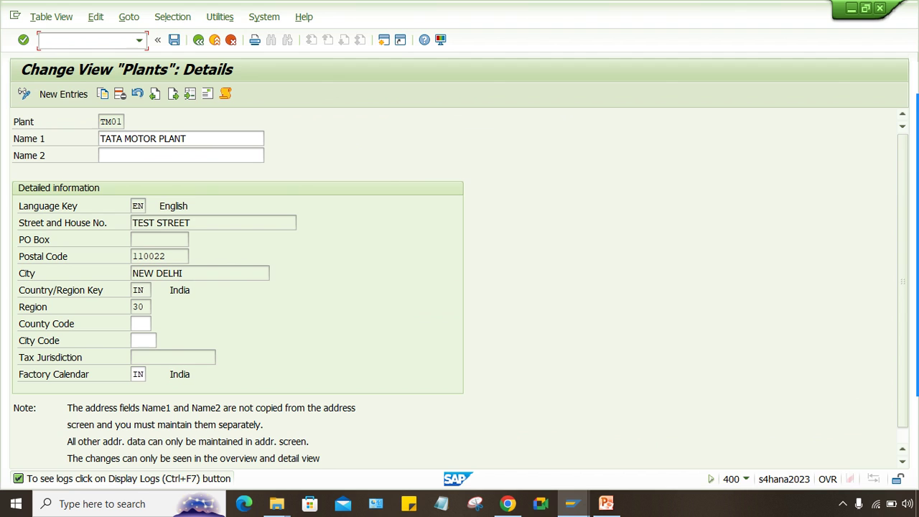
pyautogui.write('/N')
pyautogui.write('MM50')
pyautogui.press('Return')
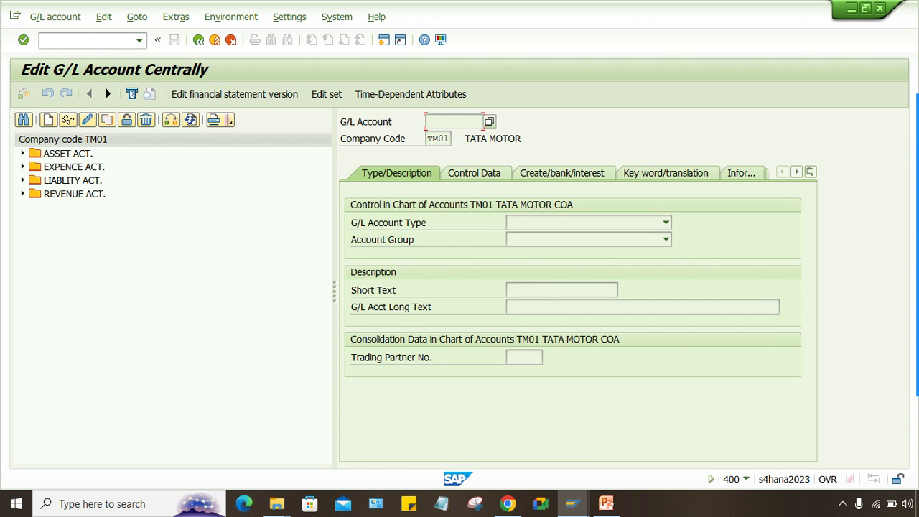
pyautogui.click(23, 180)
pyautogui.doubleClick(126, 261)
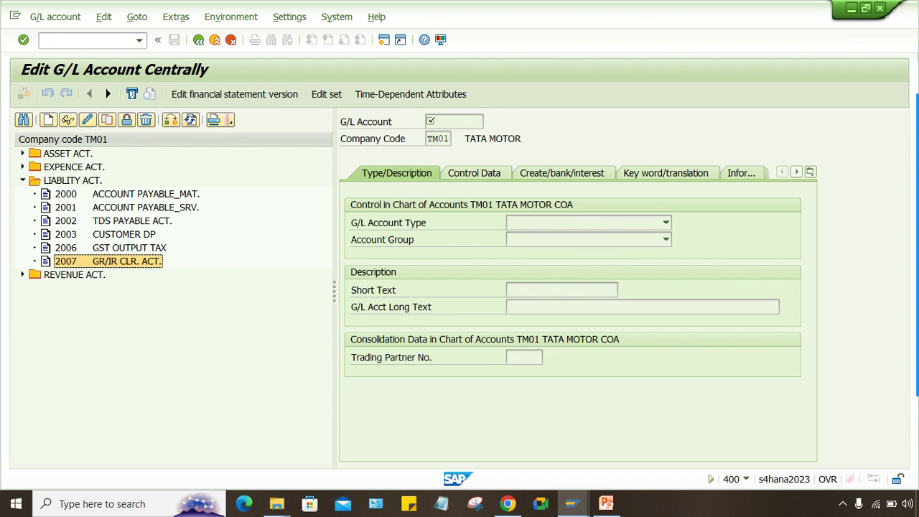
pyautogui.click(473, 173)
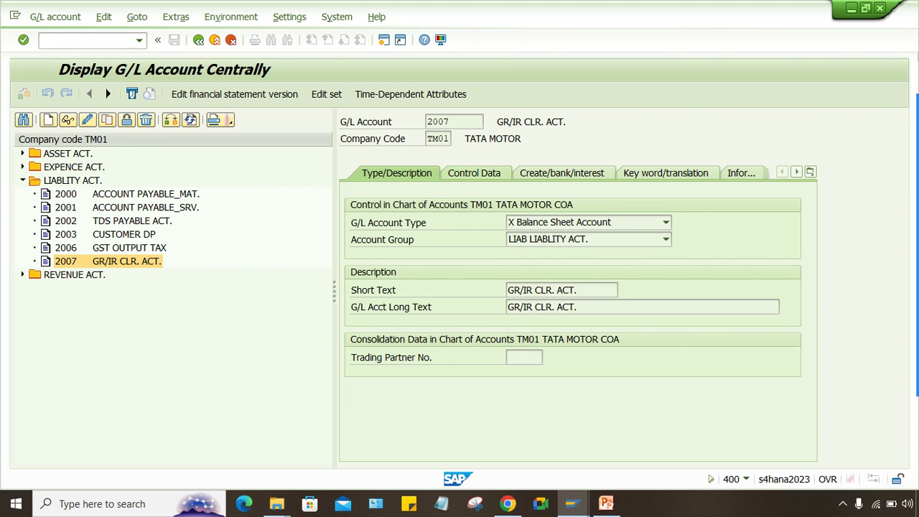
# Change the GR/IR CLR. ACT. account's tax category to "-" (only input tax allowed) and save it despite the warnings.
pyautogui.click(88, 120)
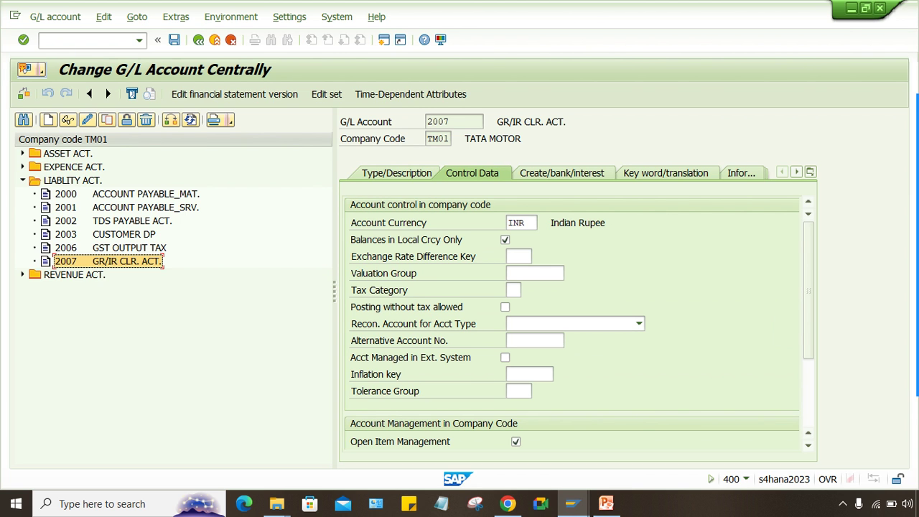
pyautogui.click(511, 290)
pyautogui.write('-')
pyautogui.press('Return')
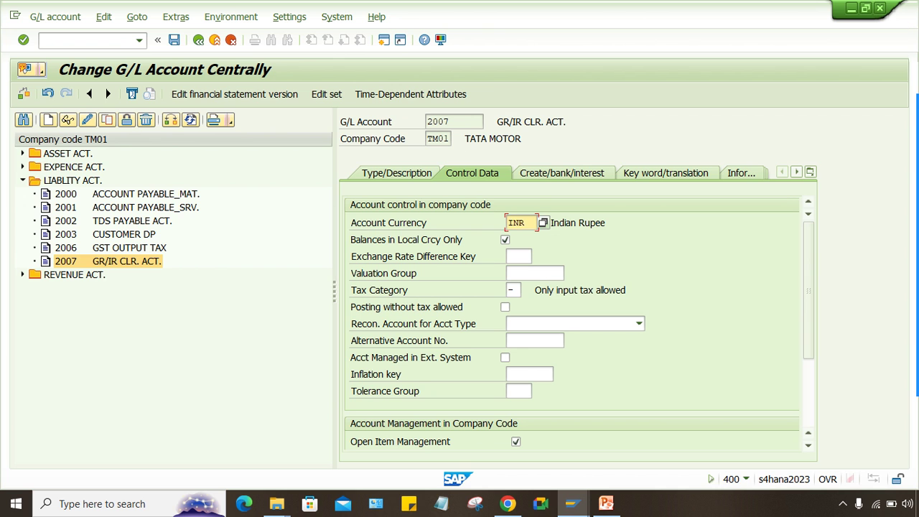
pyautogui.hotkey('ctrl', 's')
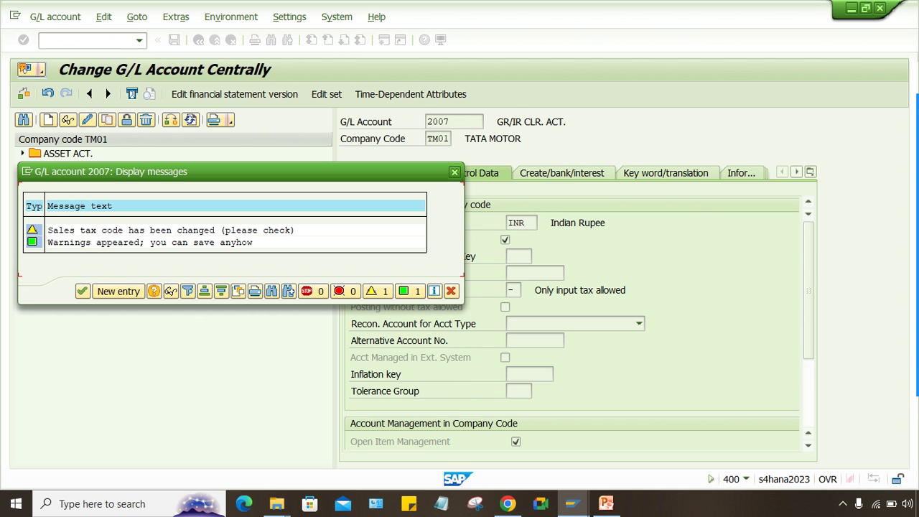
pyautogui.click(82, 291)
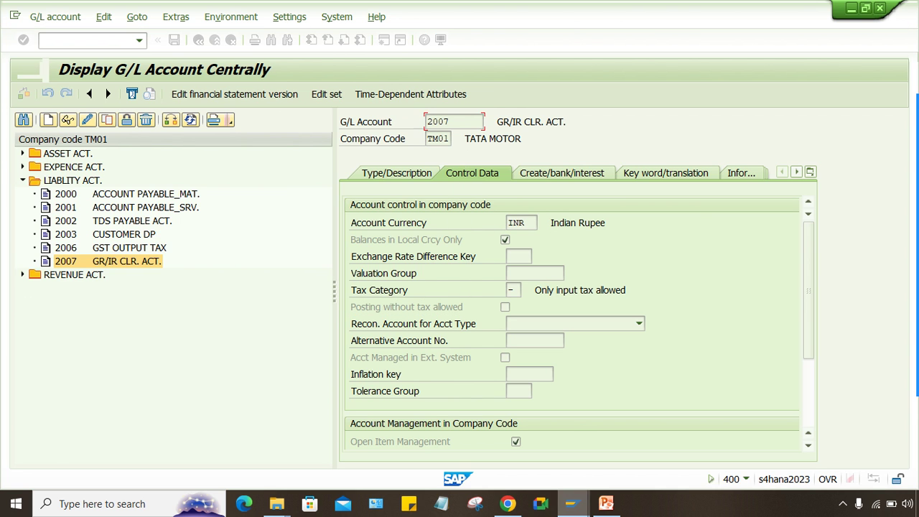
# Switch back to the invoice session and begin a fresh incoming invoice with /Nmiro.
pyautogui.moveTo(572, 503)
pyautogui.click(495, 447)
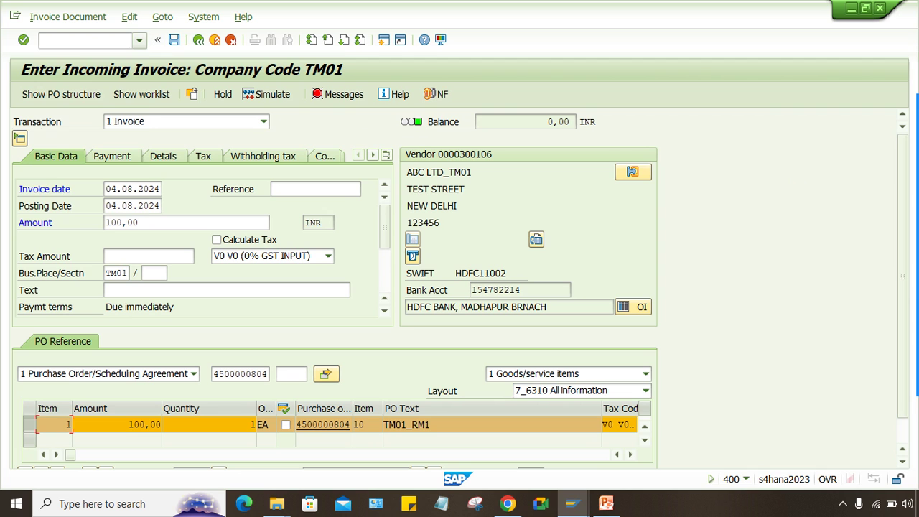
pyautogui.click(139, 40)
pyautogui.click(55, 68)
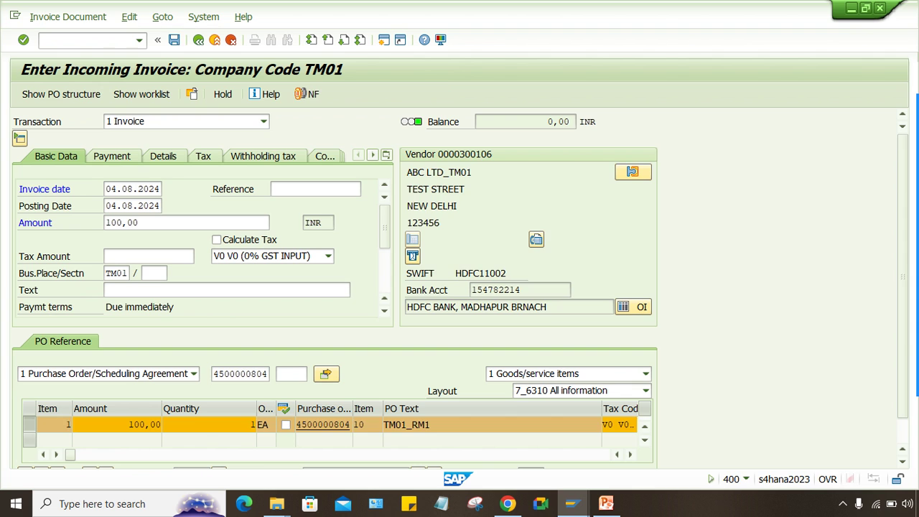
# Date the fresh invoice 04.08.2024 and enter an amount of 100.
pyautogui.press('space')
pyautogui.press('Down')
pyautogui.press('Return')
pyautogui.press('Tab')
pyautogui.press('Tab')
pyautogui.press('Tab')
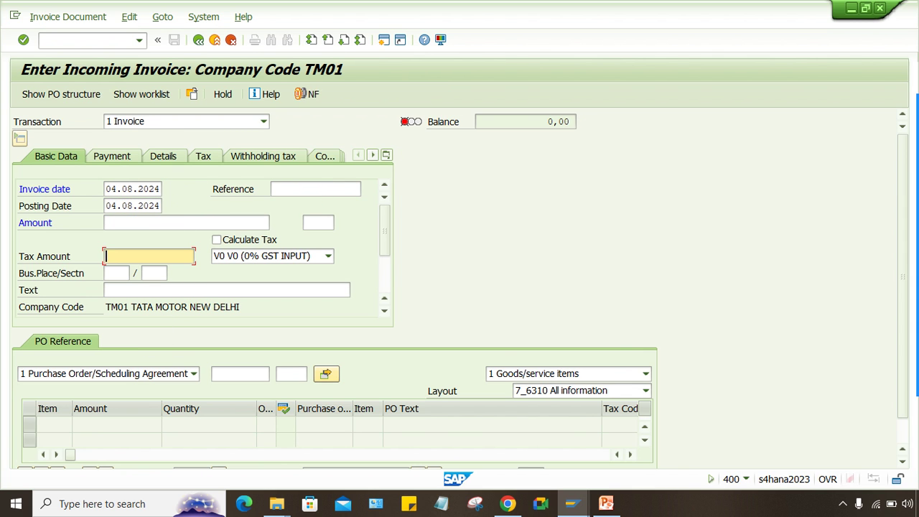
pyautogui.click(151, 223)
pyautogui.press('space')
pyautogui.click(144, 236)
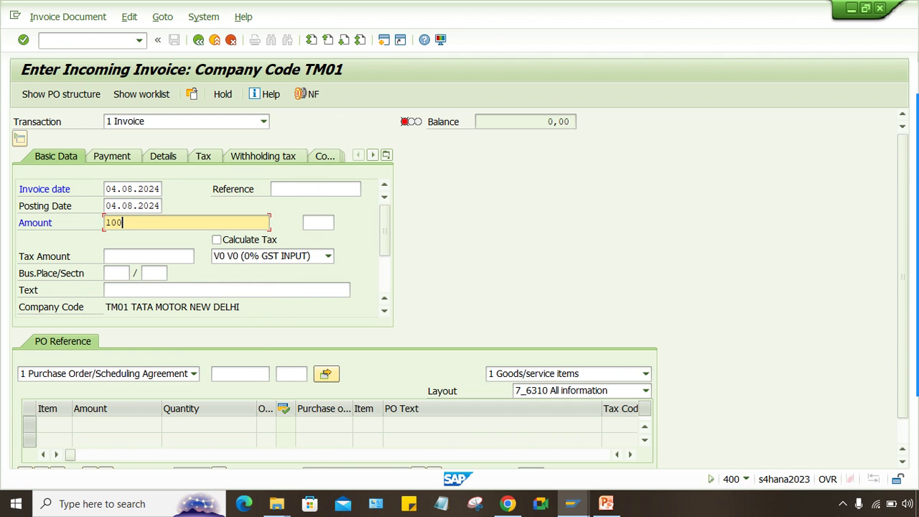
# Reference the same purchase order in the fresh invoice and load its item.
pyautogui.click(236, 374)
pyautogui.press('space')
pyautogui.click(238, 390)
pyautogui.press('Return')
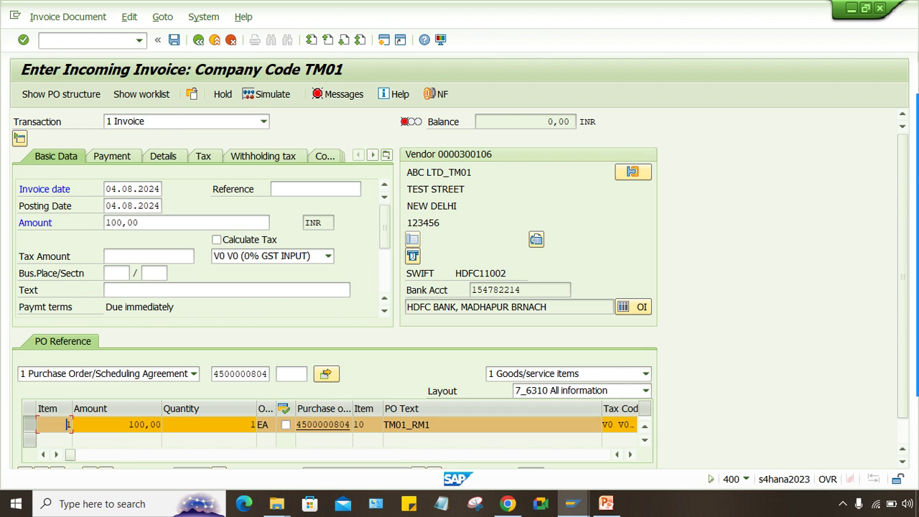
# Set the invoice's business place to TM01, recheck the invoice and post it.
pyautogui.click(116, 273)
pyautogui.press('space')
pyautogui.click(119, 287)
pyautogui.press('Return')
pyautogui.press('Return')
pyautogui.hotkey('ctrl', 's')
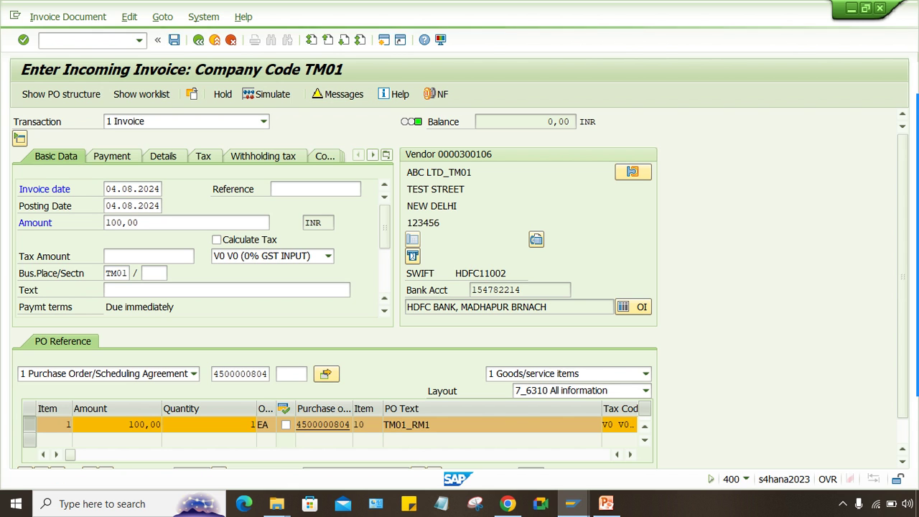